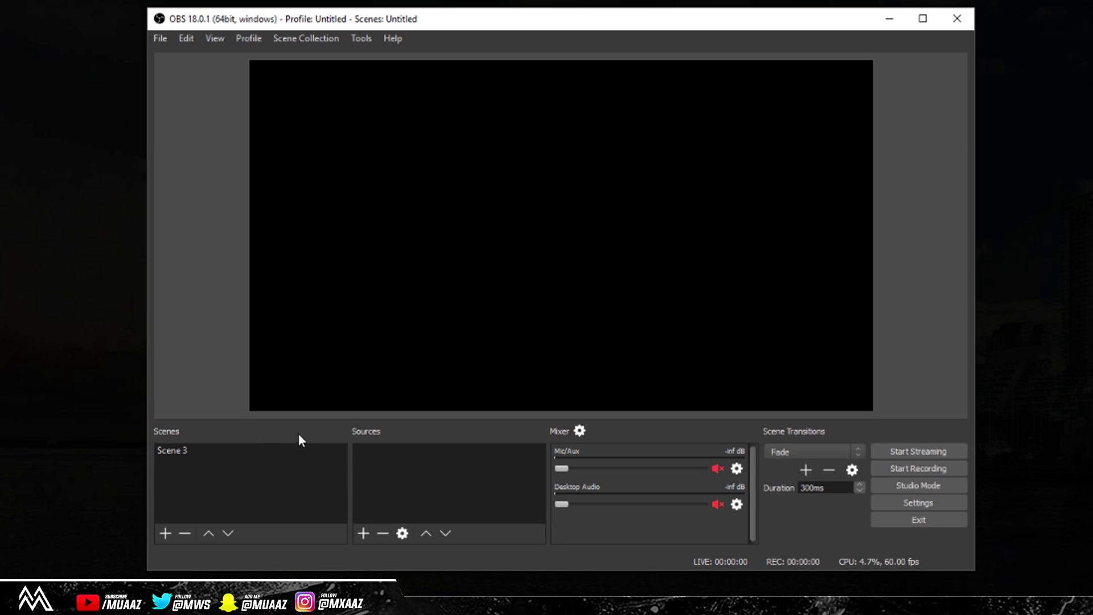
Delete Scene 3 from the Scenes list
click(173, 453)
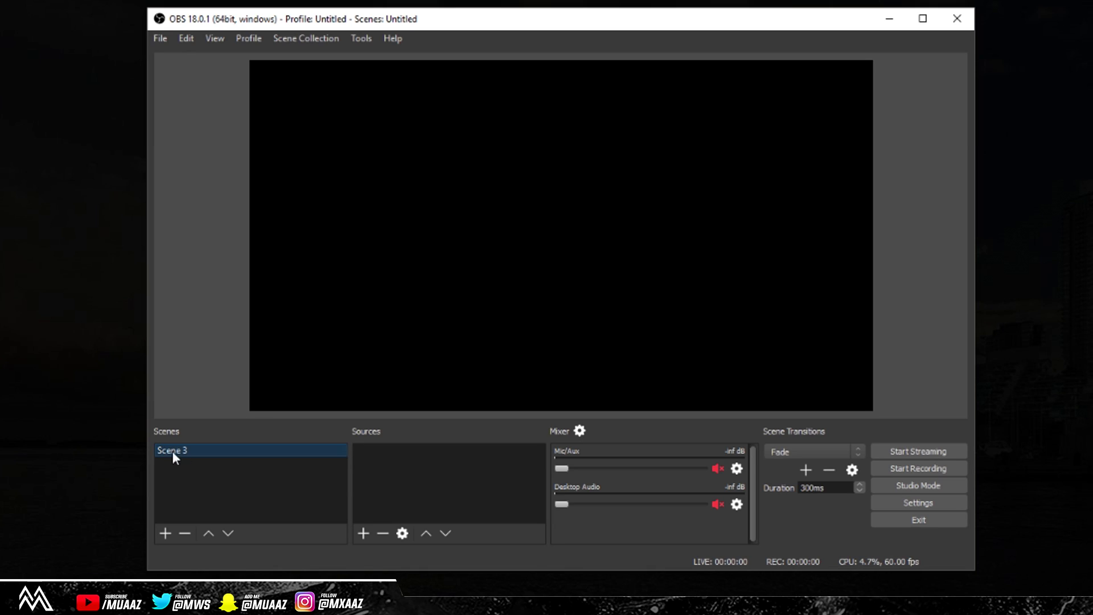
click(185, 533)
click(603, 314)
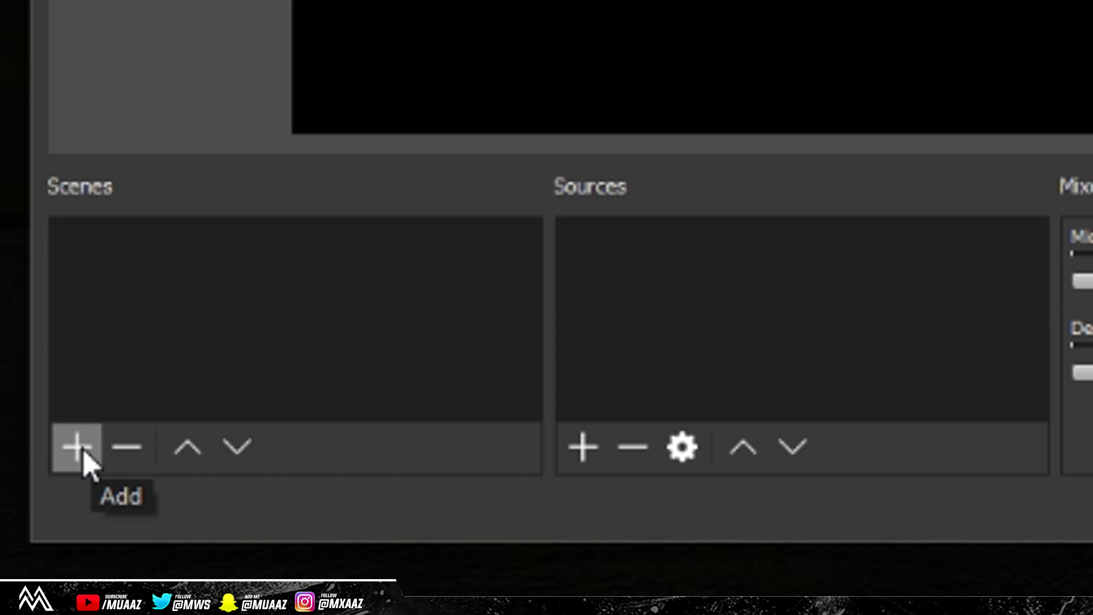
Add a new empty scene named 'test'
click(88, 465)
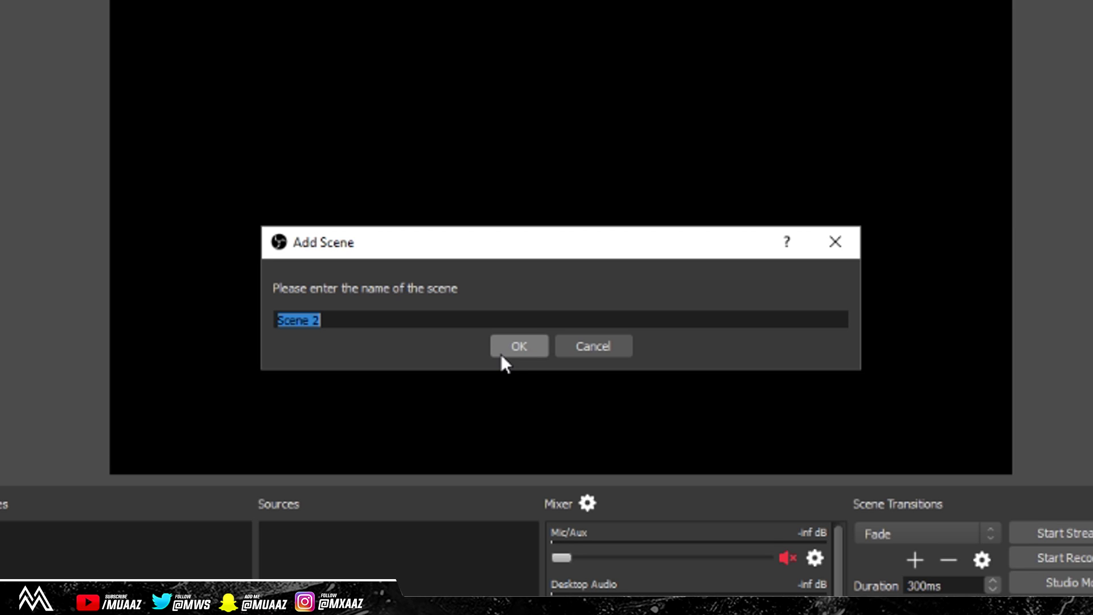
text(test)
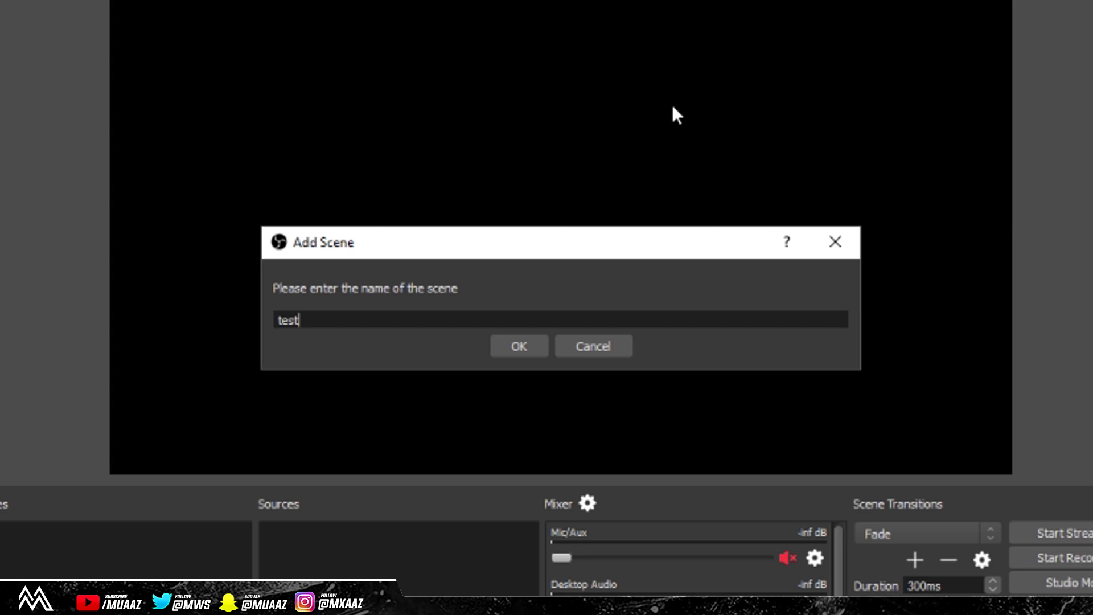
click(520, 344)
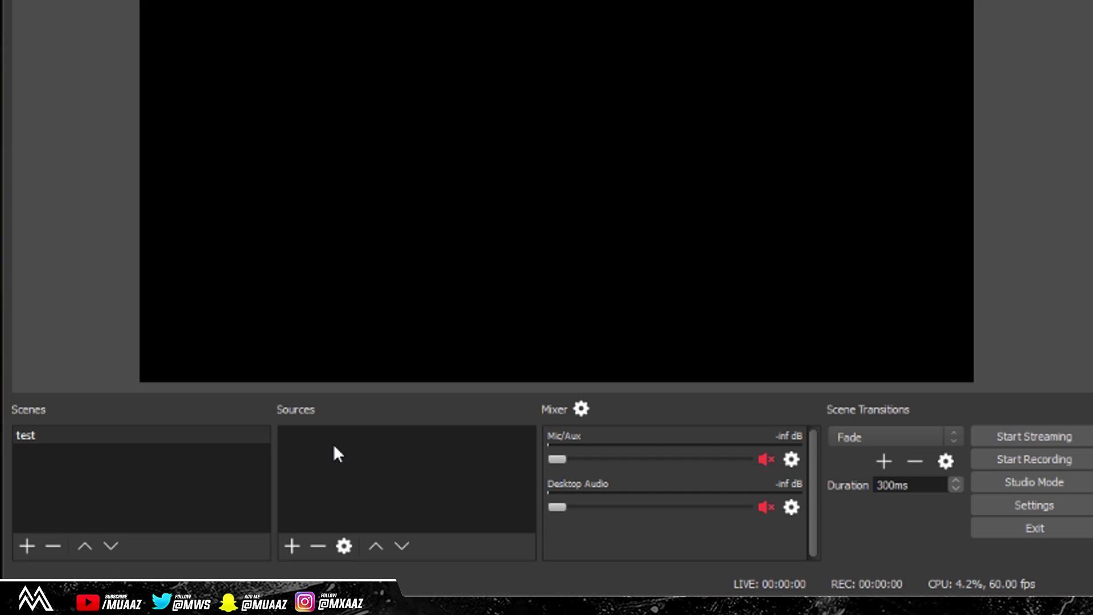
Add a Display Capture source to 'test' capturing Display 0
right_click(394, 457)
mouse_move(417, 463)
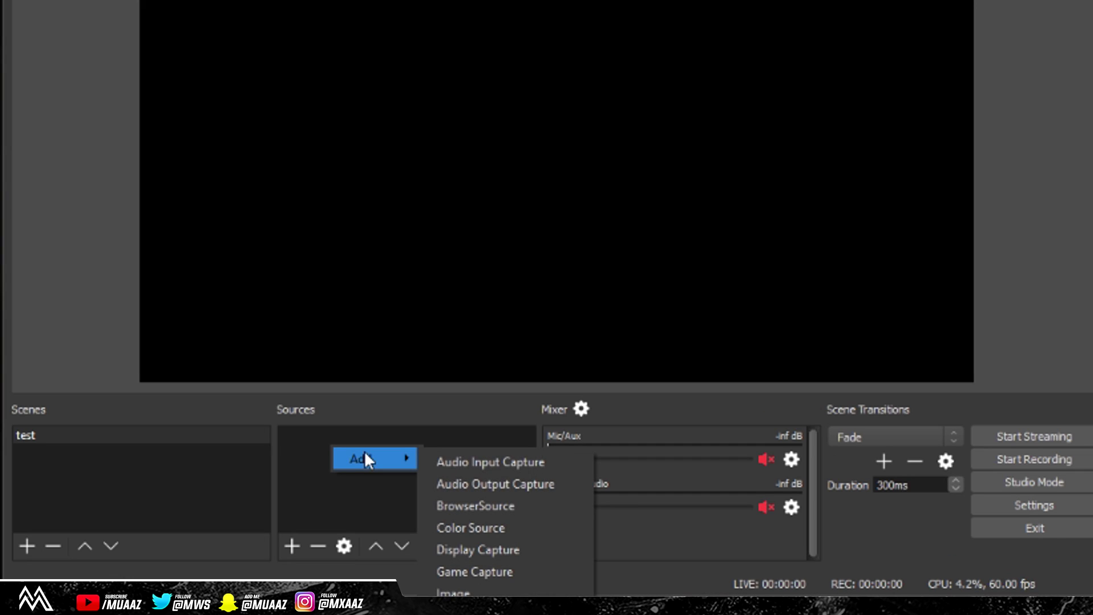
click(512, 549)
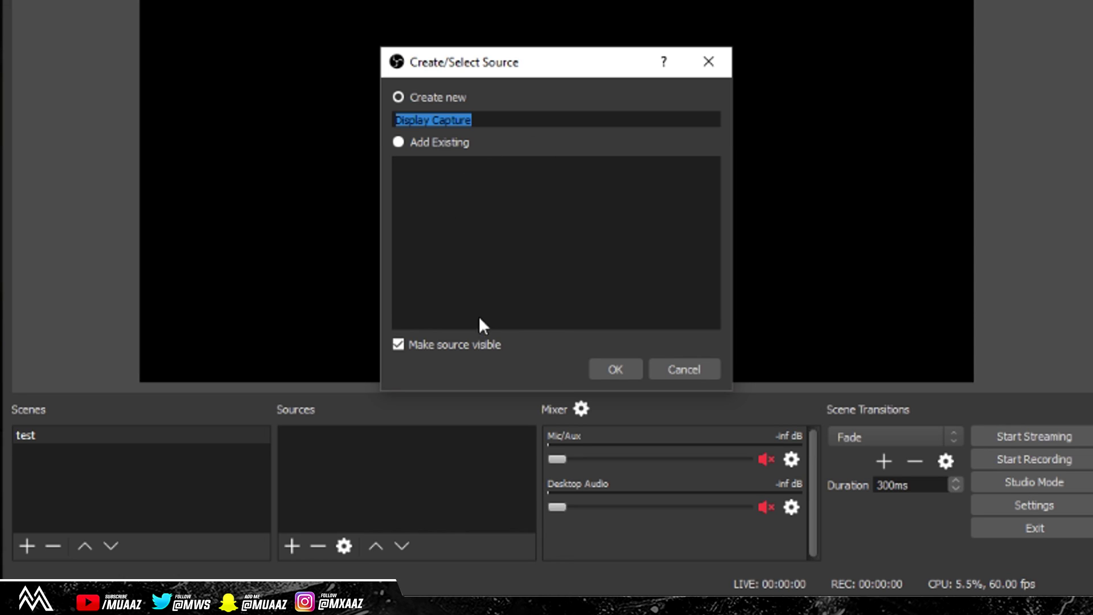
click(620, 363)
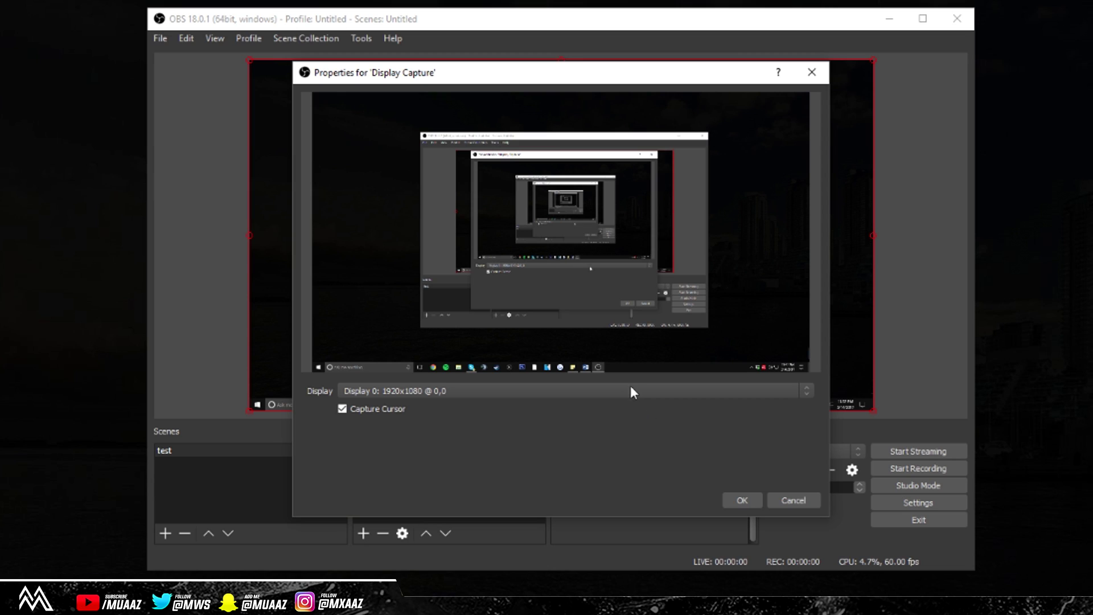
click(414, 388)
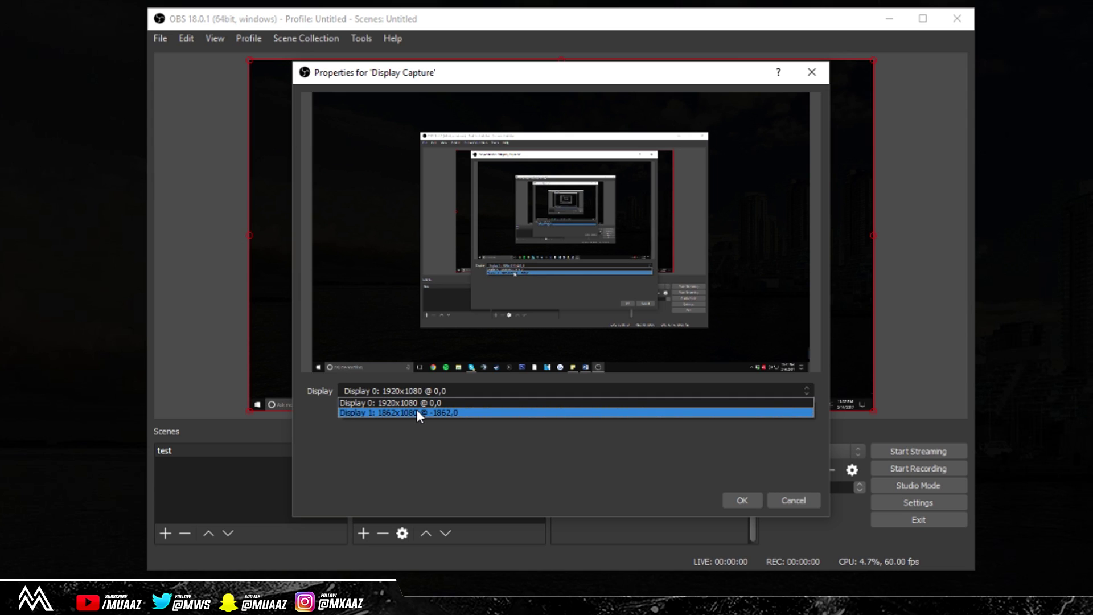
click(419, 431)
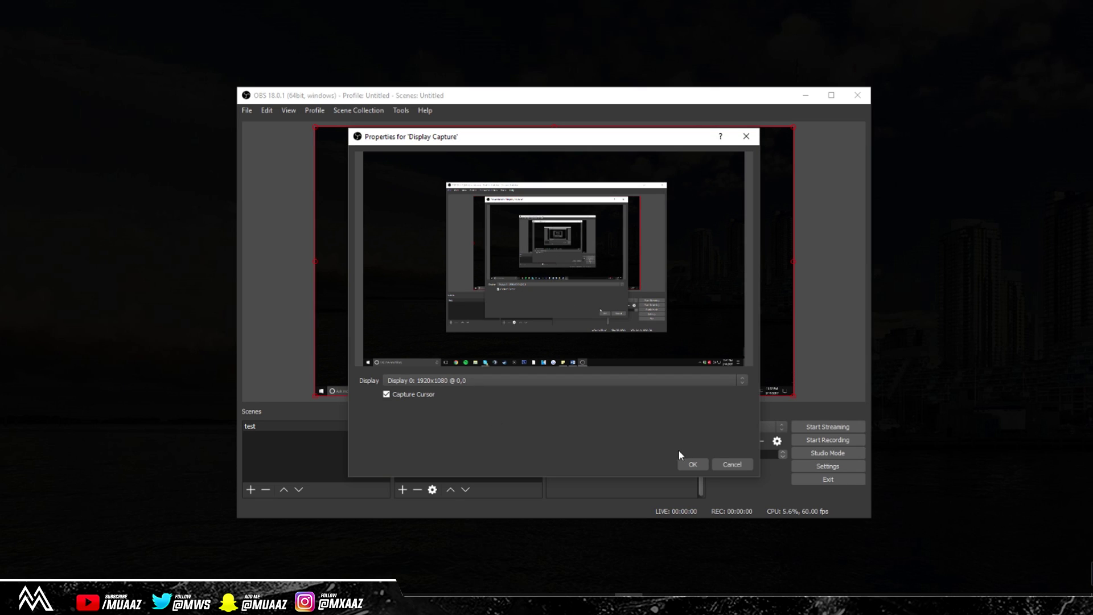
click(685, 464)
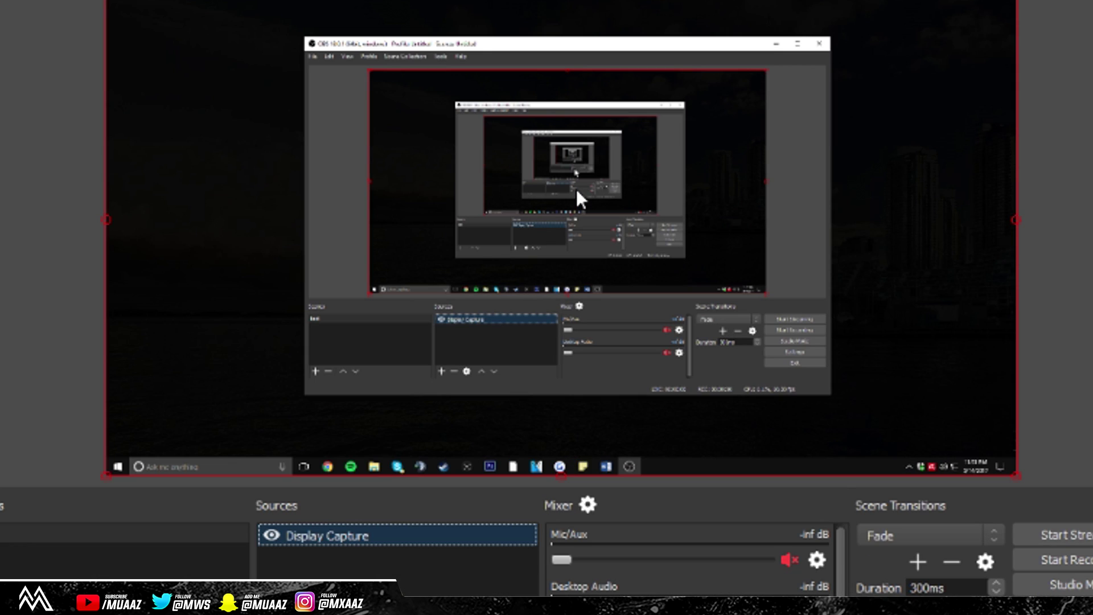
right_click(571, 214)
click(712, 206)
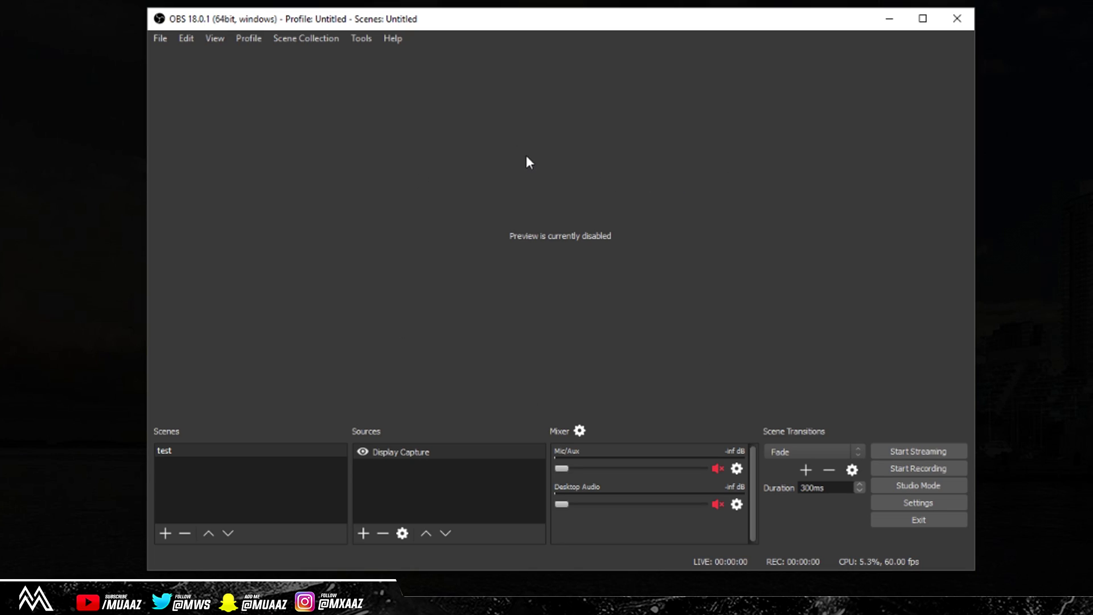
right_click(530, 160)
click(550, 167)
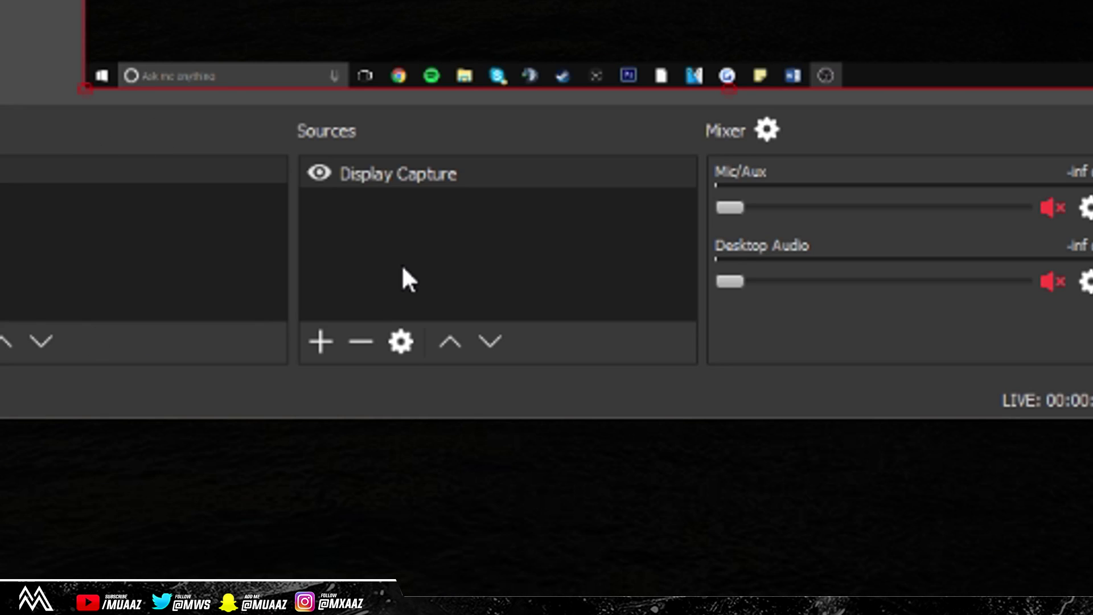
right_click(403, 268)
mouse_move(453, 288)
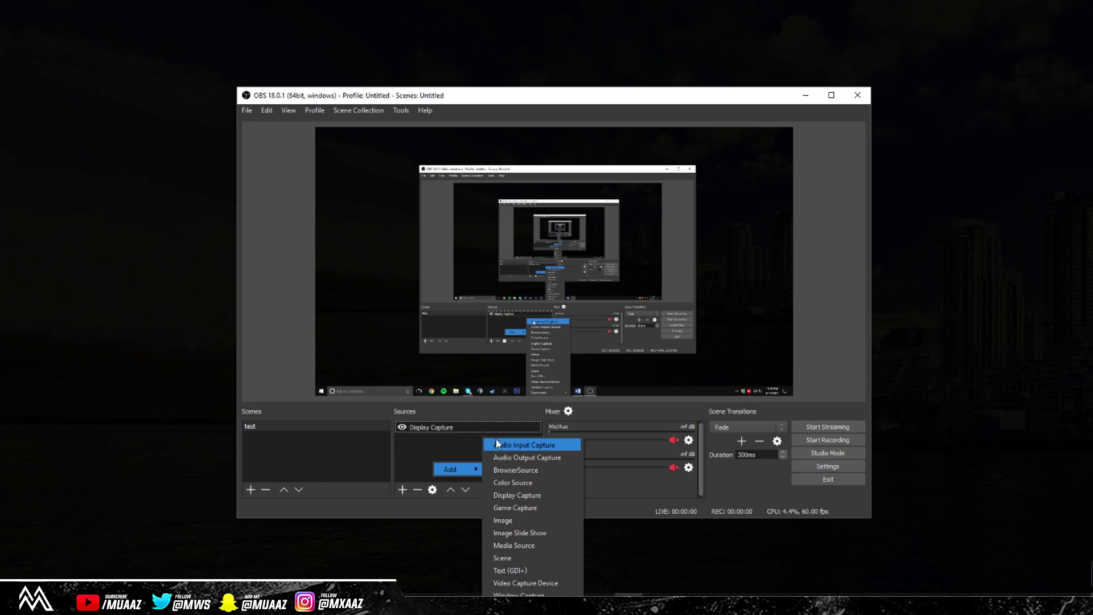
key(Escape)
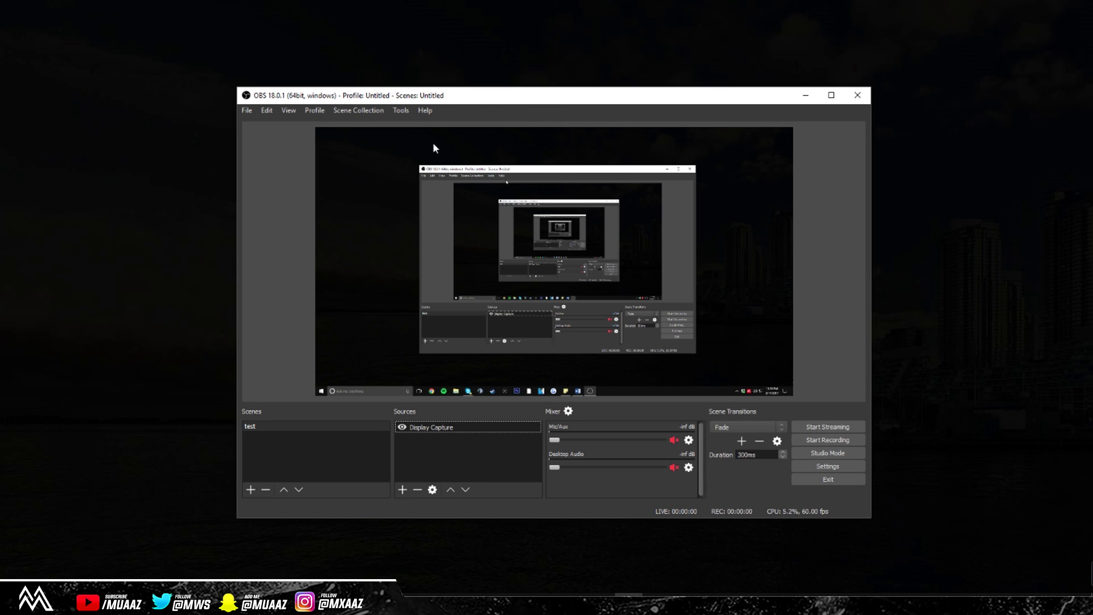
mouse_move(581, 97)
mouse_down()
mouse_move(532, 85)
mouse_move(519, 142)
mouse_move(410, 76)
mouse_move(630, 129)
mouse_move(693, 66)
mouse_move(464, 169)
mouse_move(644, 49)
mouse_move(576, 86)
mouse_up()
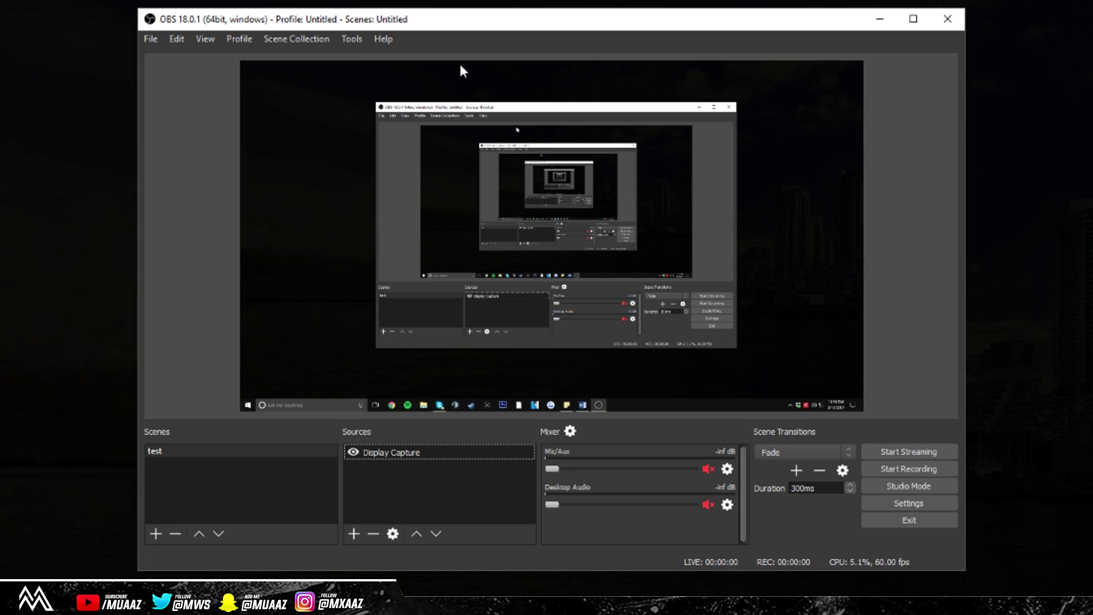
right_click(456, 502)
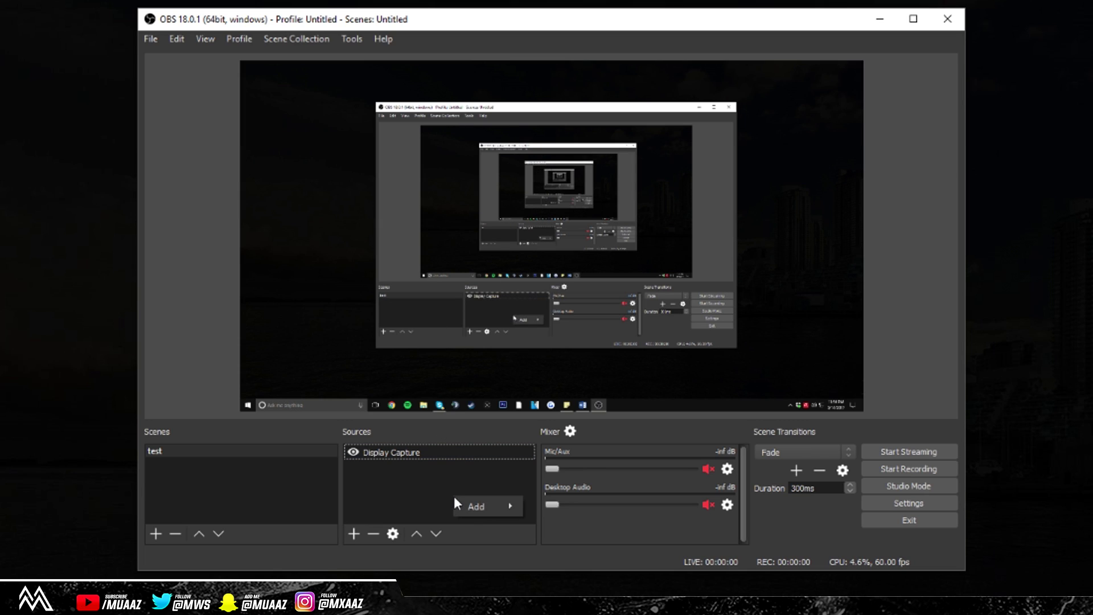
Create a Video Capture Device source named 'Webcam' using the Logitech HD Pro Webcam C920
mouse_move(483, 504)
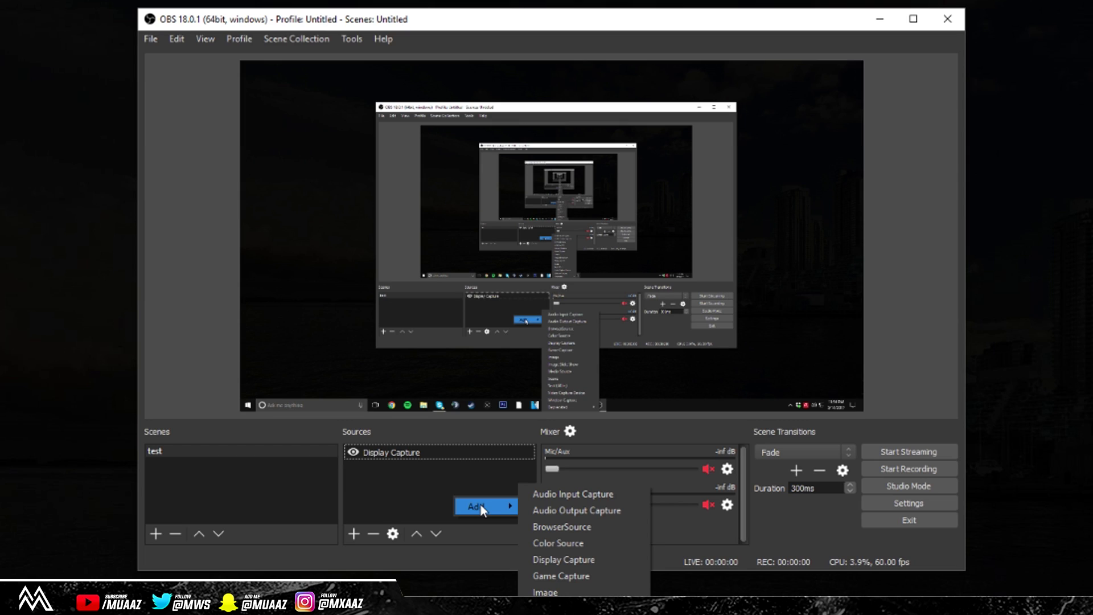
click(569, 614)
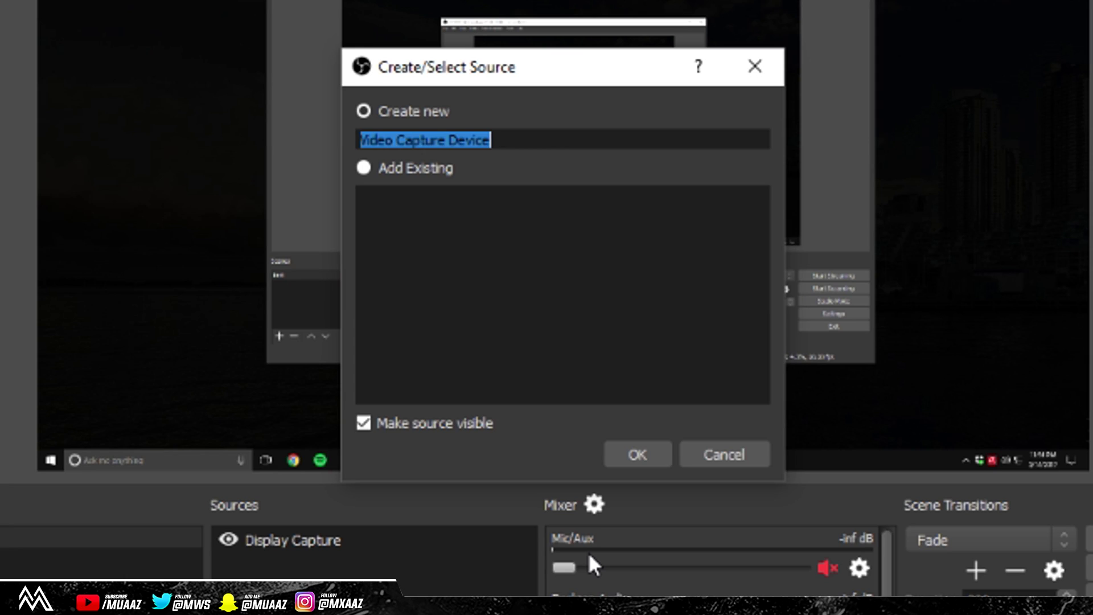
text(Webcam)
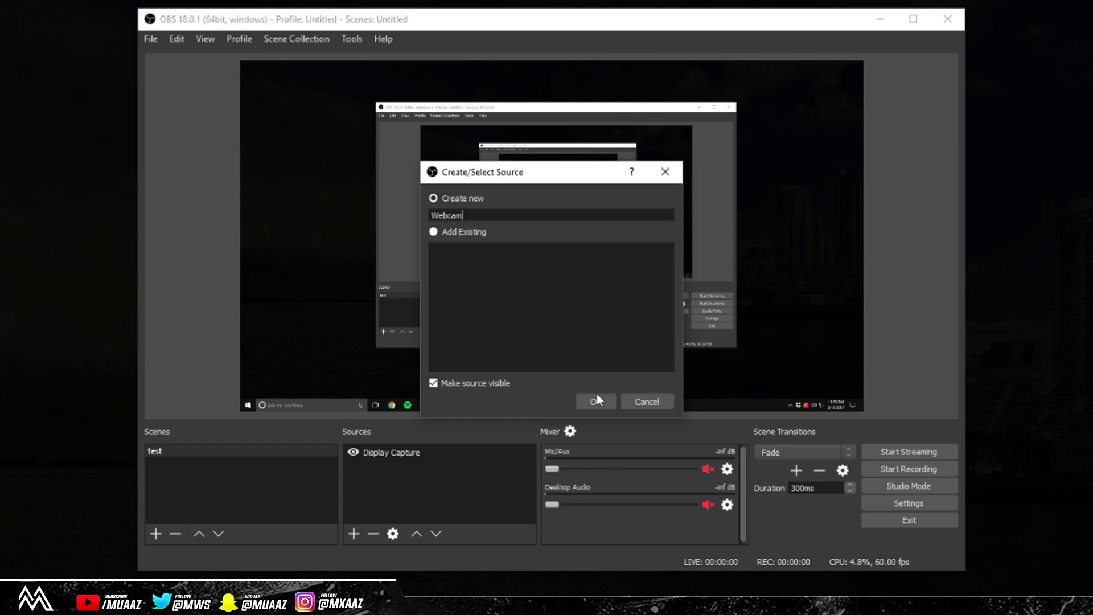
click(596, 401)
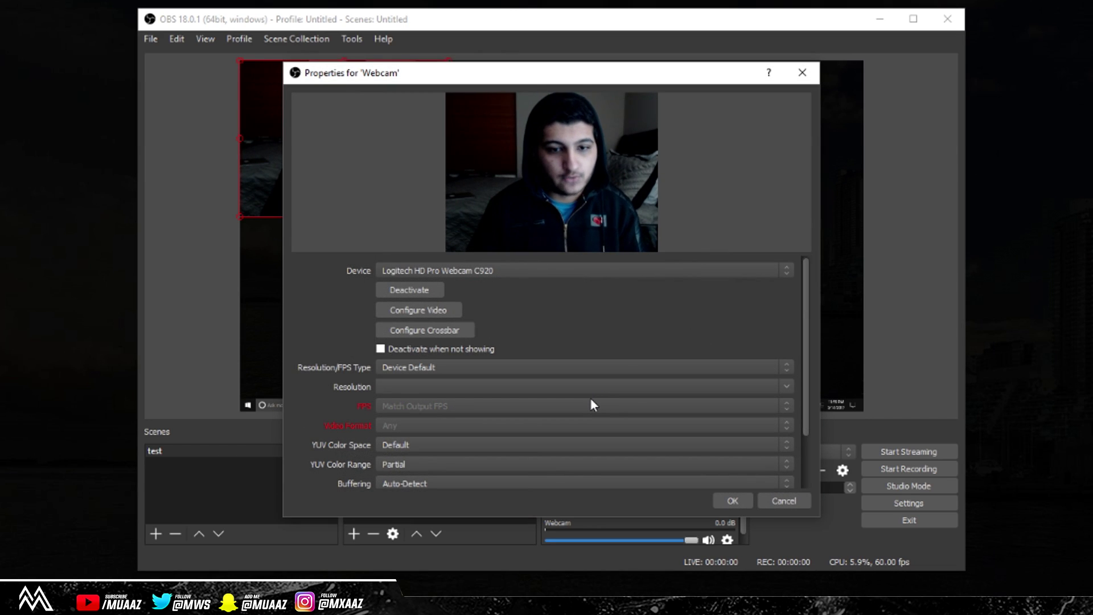
click(579, 269)
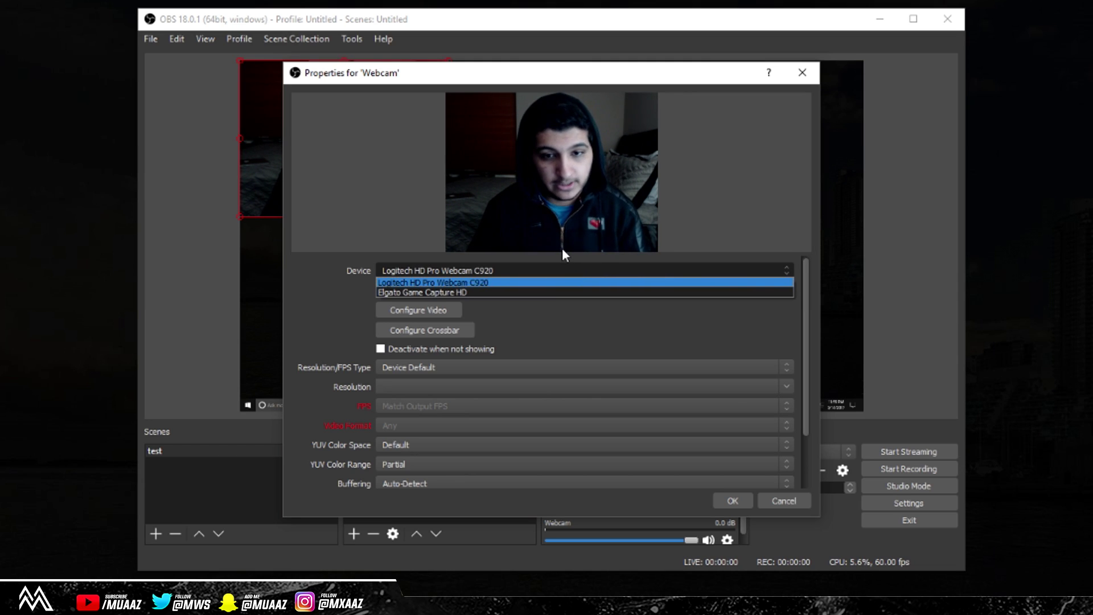
click(358, 274)
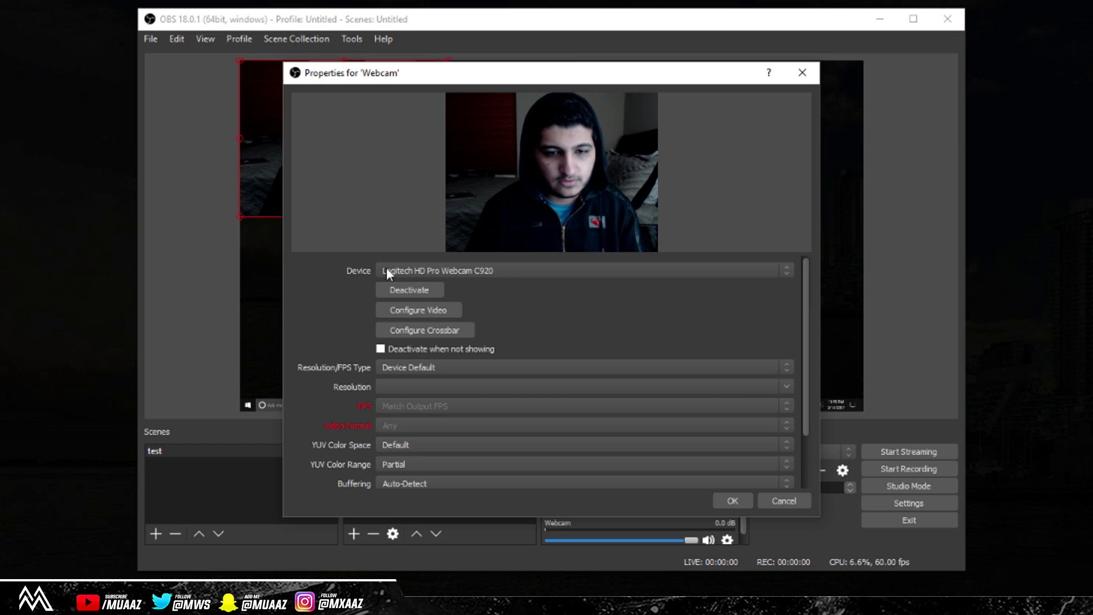
click(418, 268)
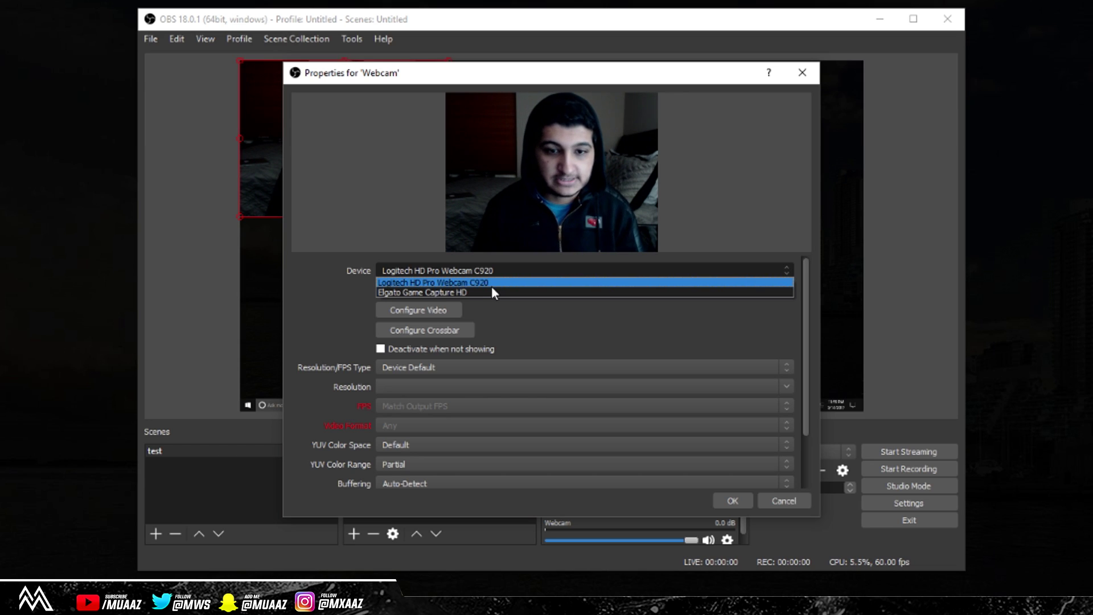
click(439, 282)
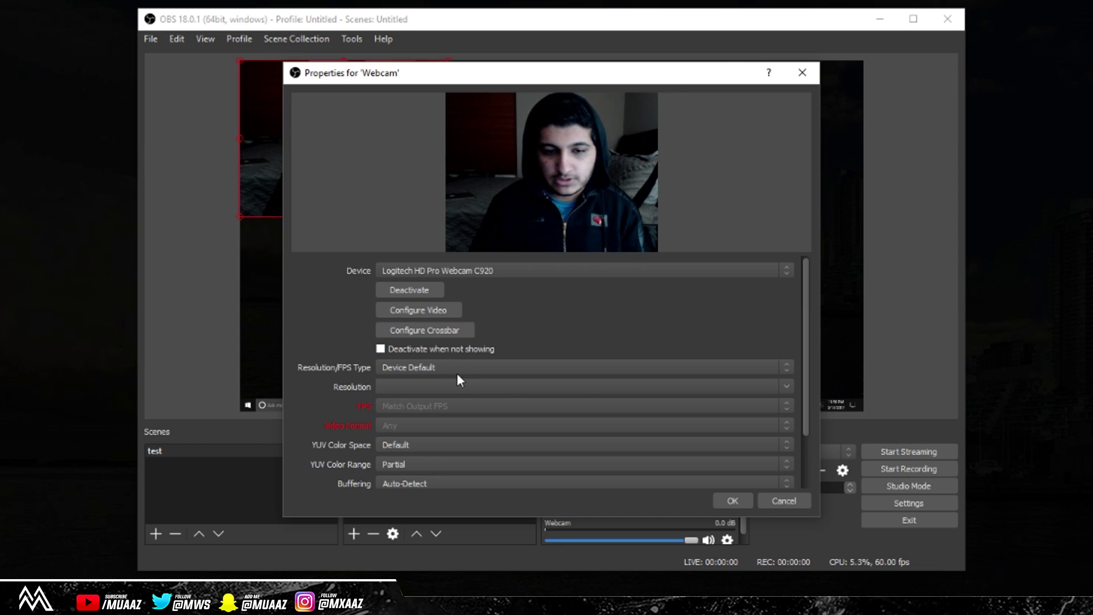
Set the webcam to Custom resolution 1920x1080 with FPS kept at Match Output FPS
click(786, 368)
click(748, 389)
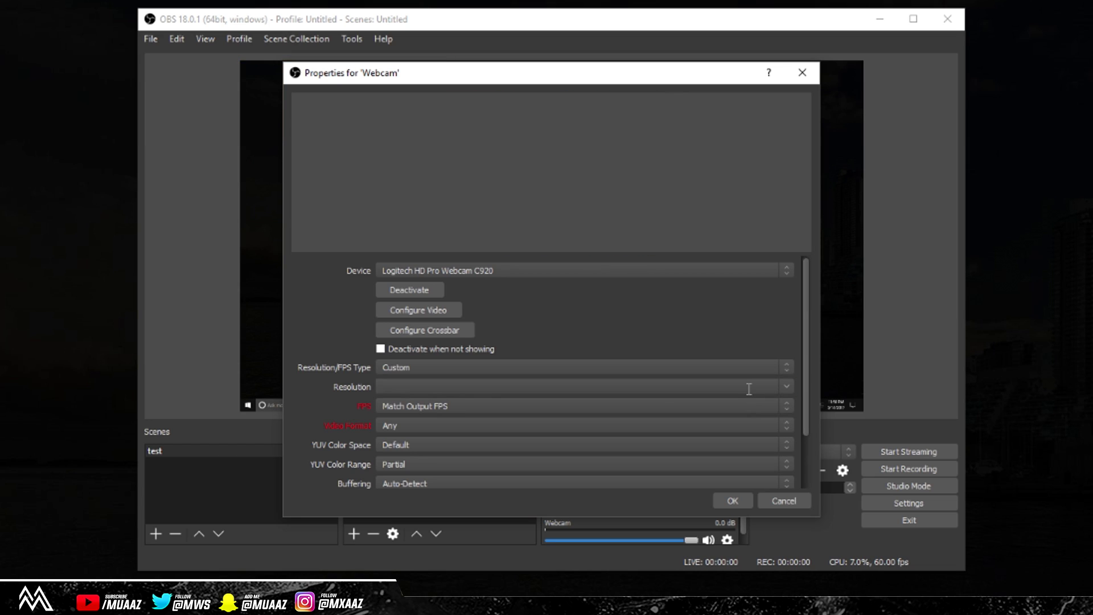
click(785, 387)
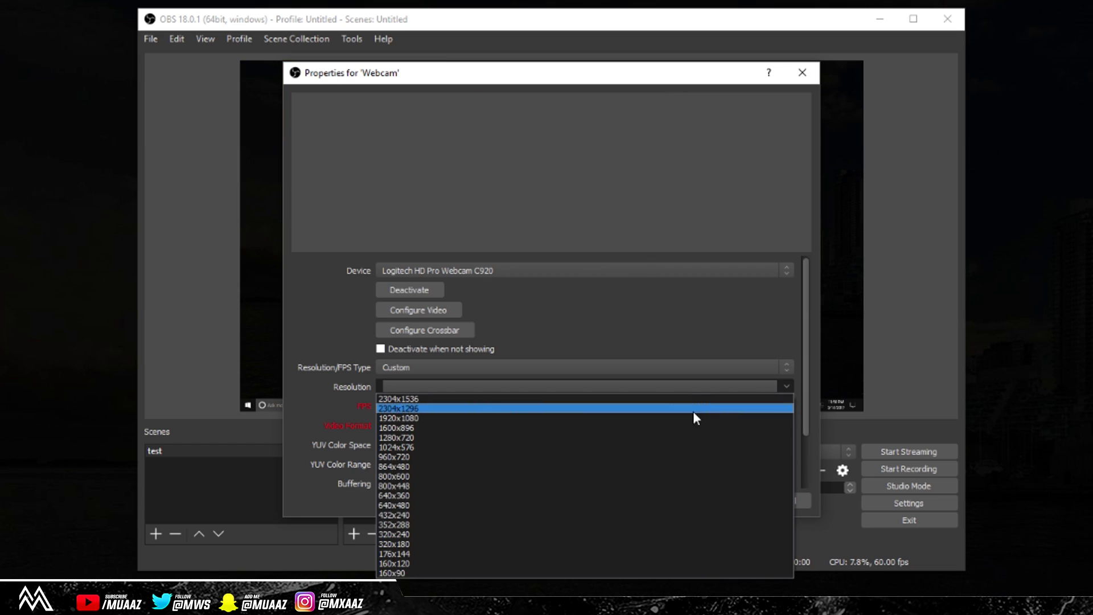
click(691, 415)
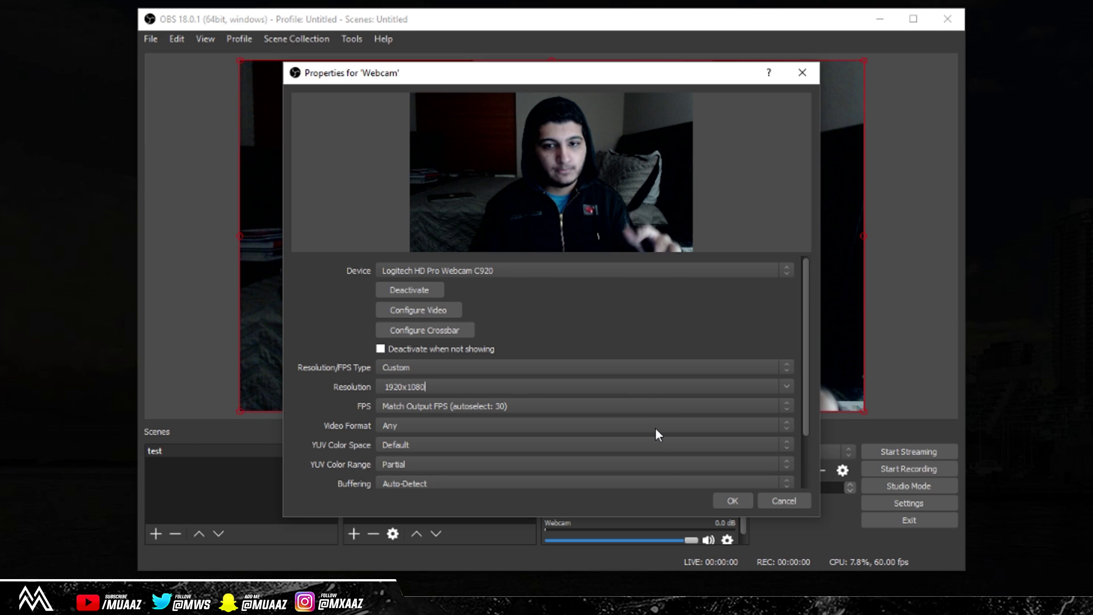
click(783, 388)
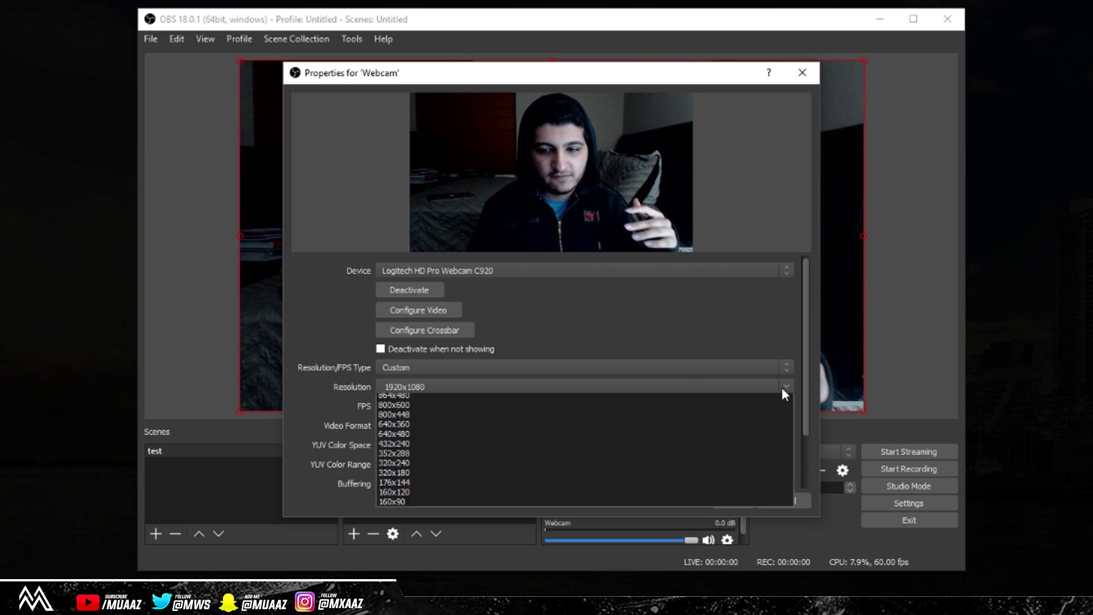
click(714, 394)
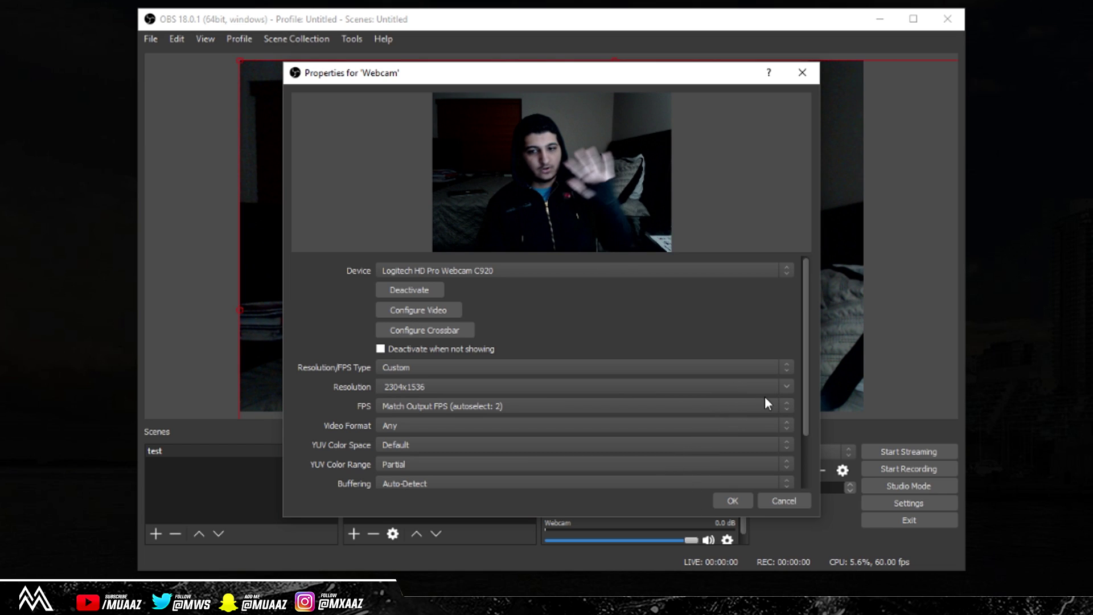
click(783, 390)
click(763, 412)
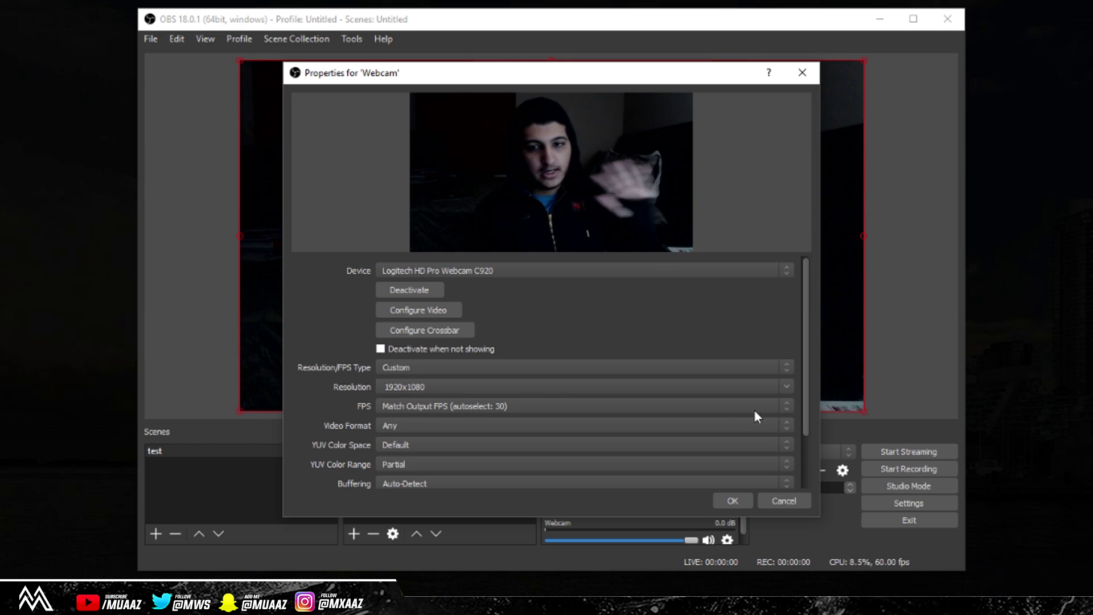
click(788, 391)
click(732, 436)
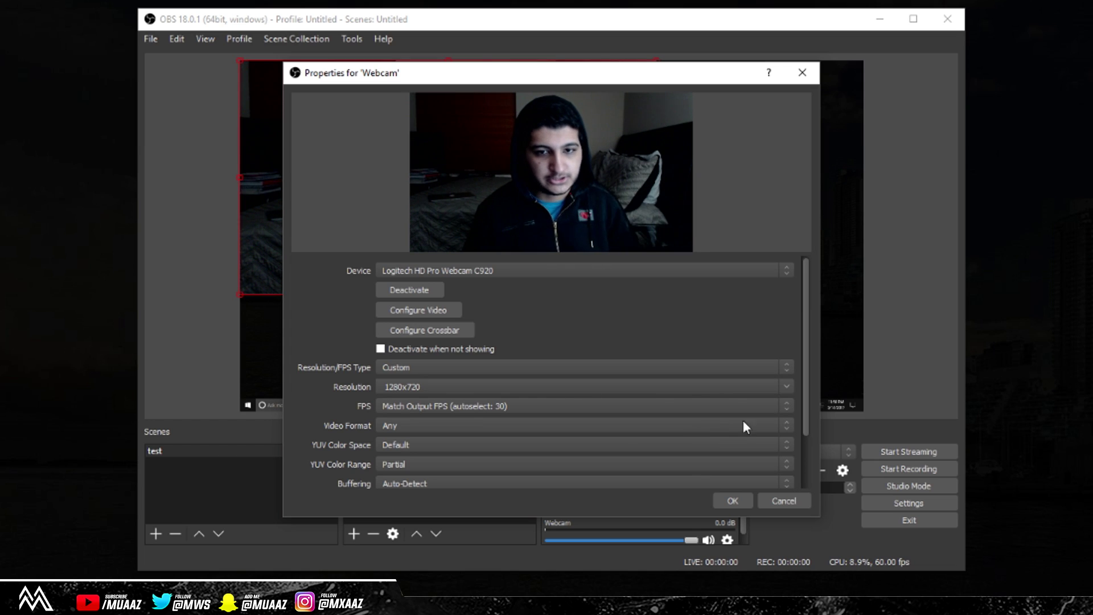
click(787, 390)
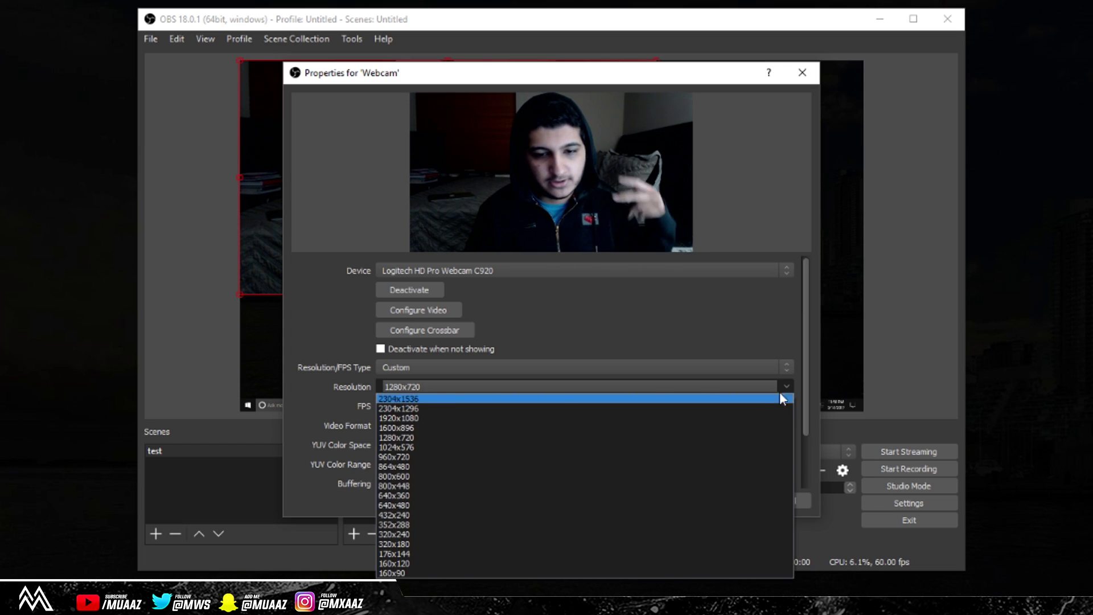
click(724, 411)
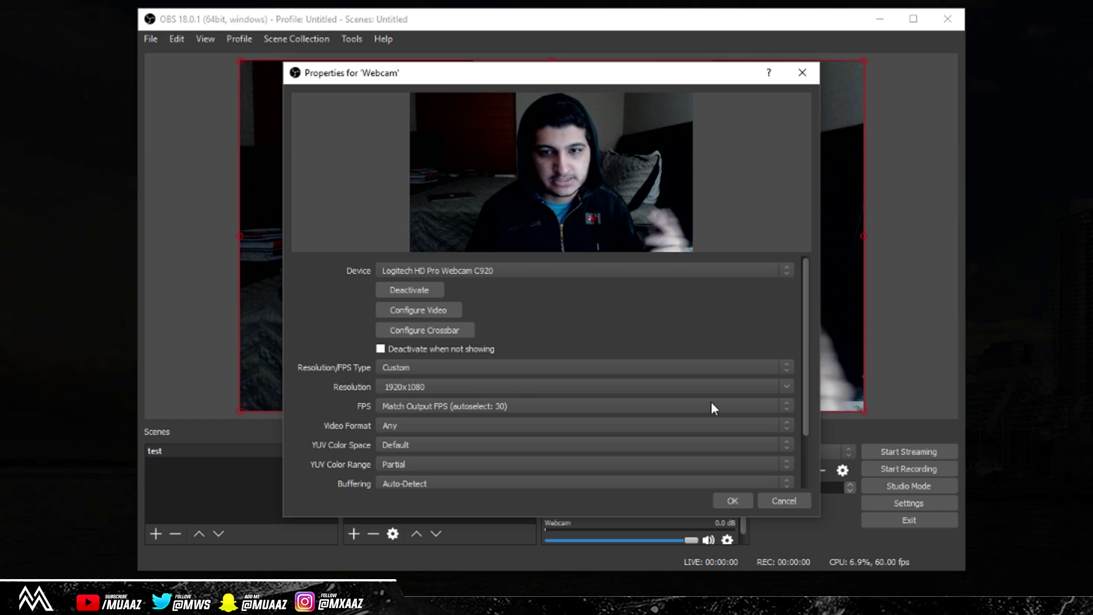
click(784, 406)
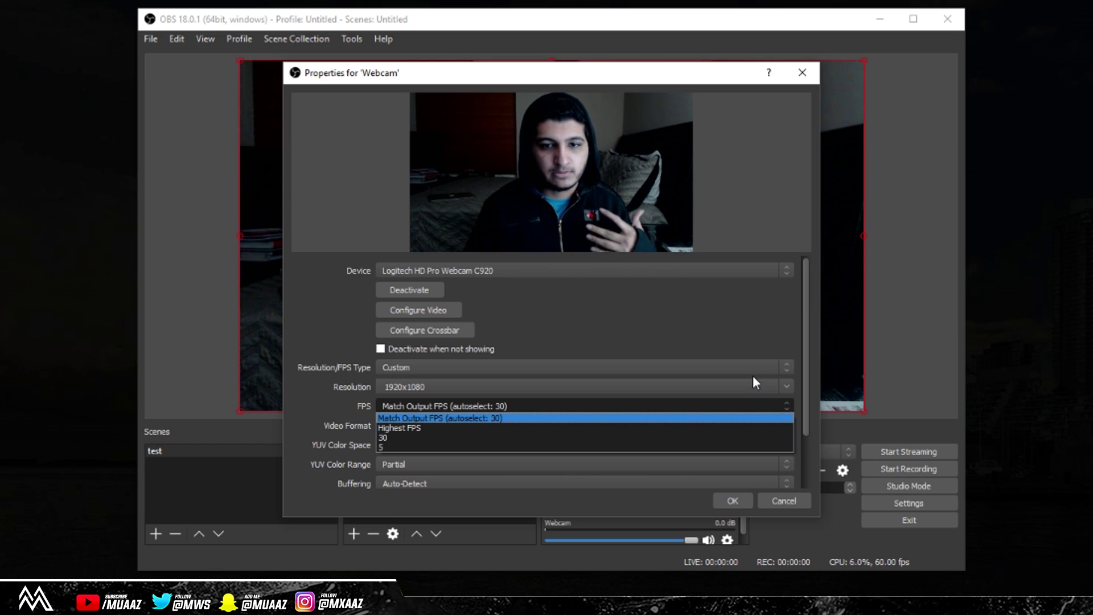
click(655, 420)
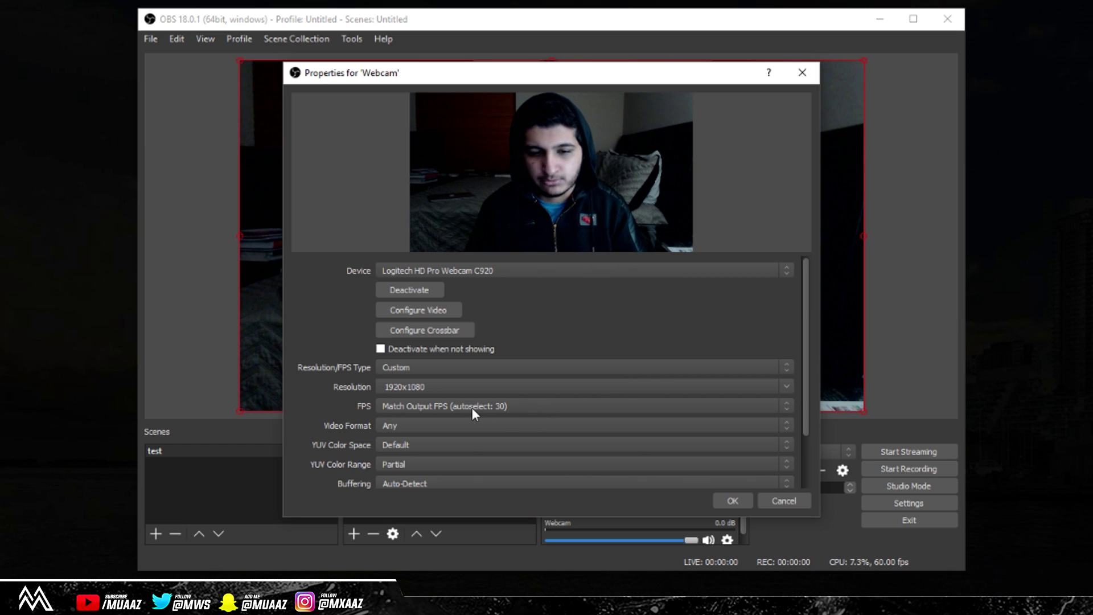
scroll(455, 458, down, 1)
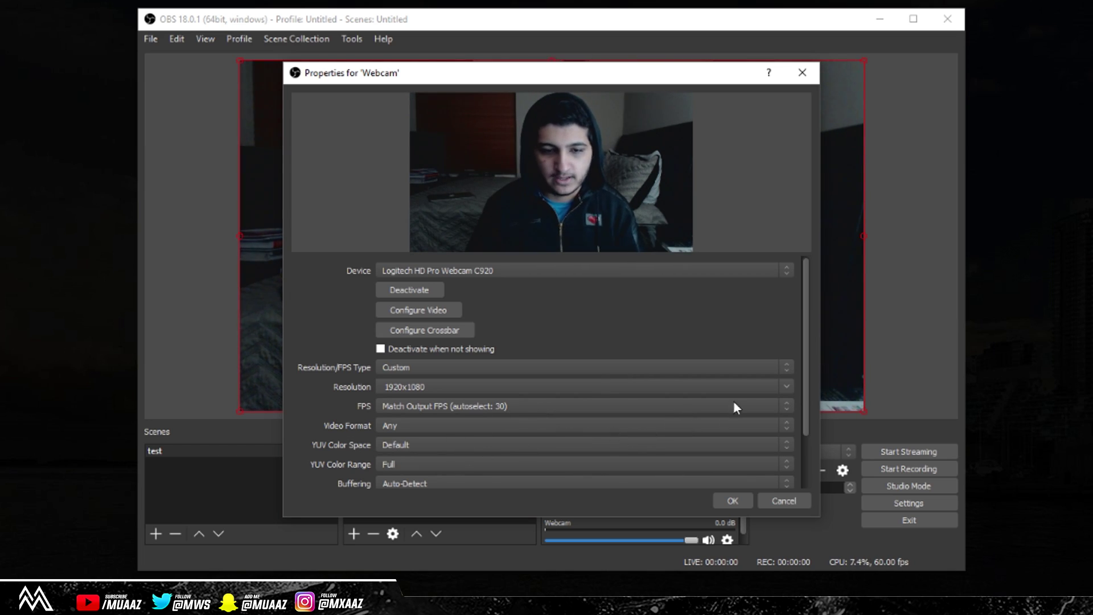
Leave the webcam unflipped and keep its audio output mode on capture audio only
drag(805, 380, 814, 430)
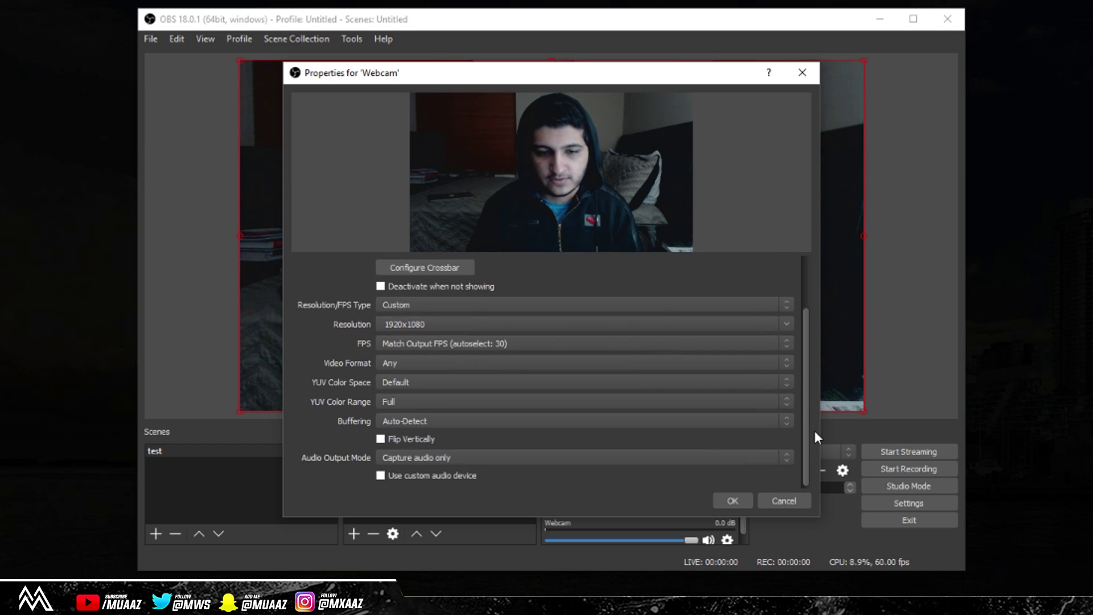
click(388, 442)
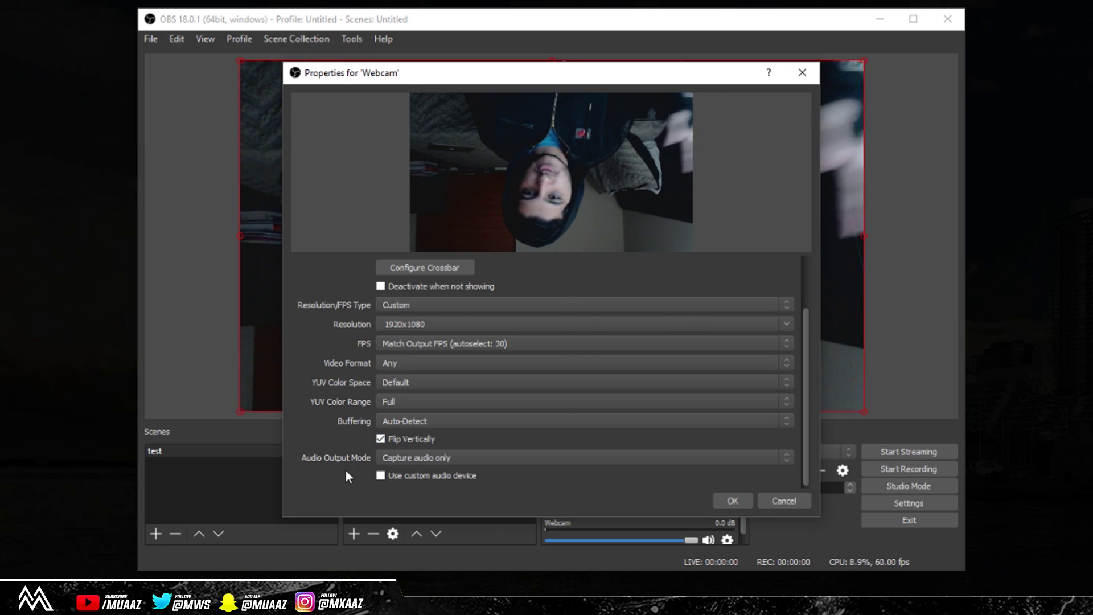
click(392, 438)
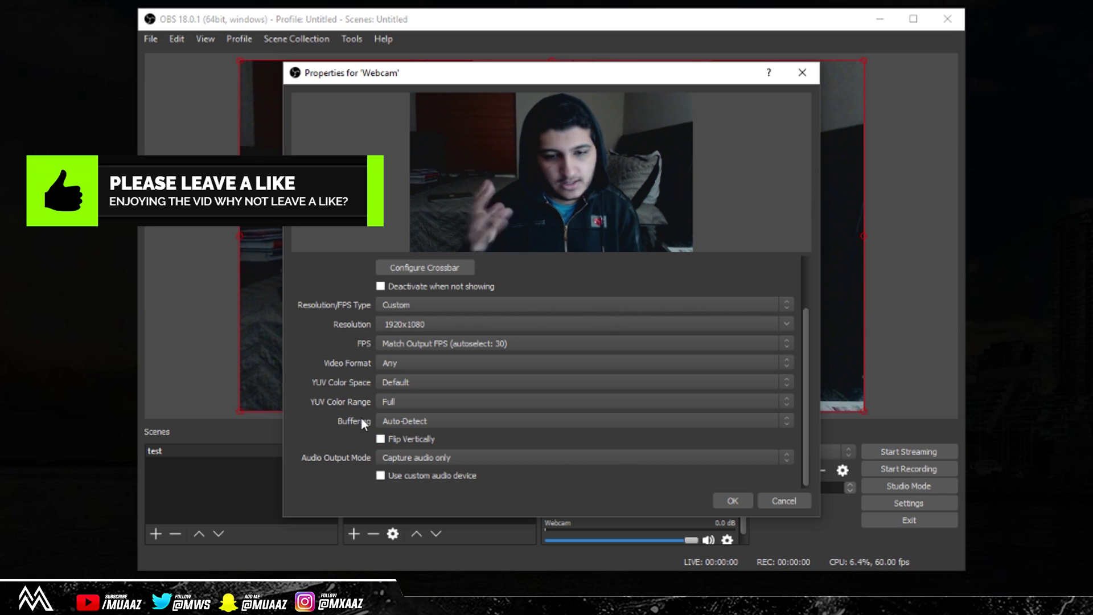
click(450, 457)
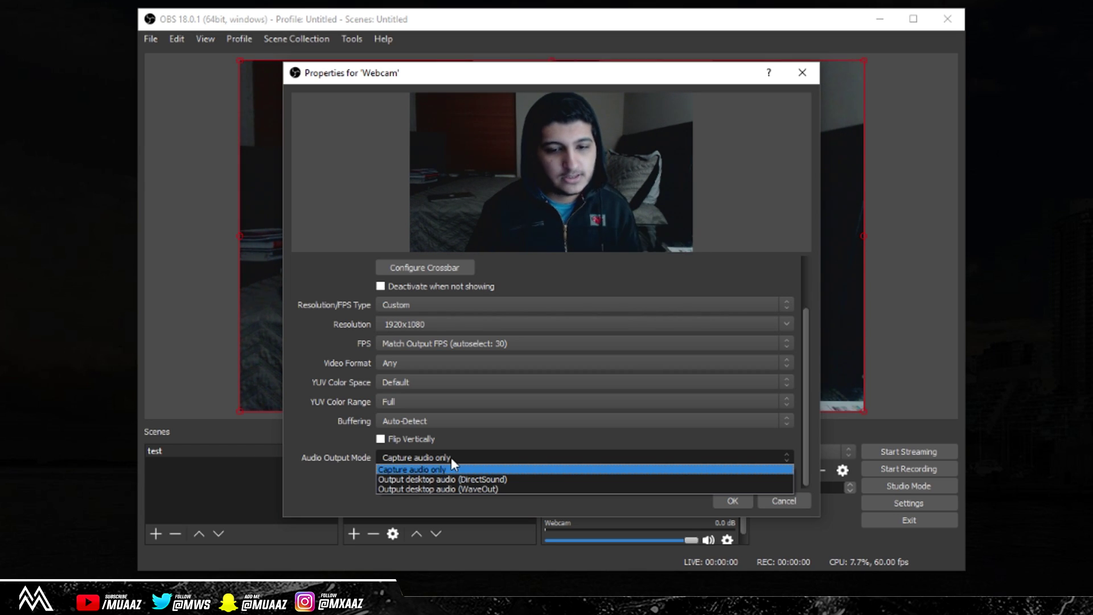
click(322, 482)
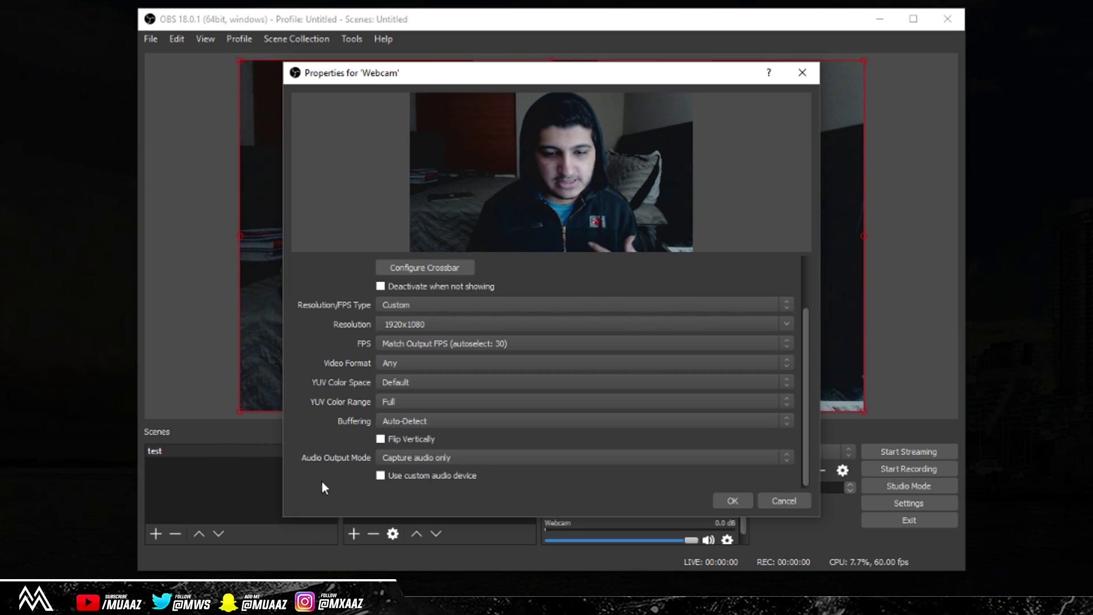
Enable a custom audio device set to Yeti Stereo Microphone and save the webcam properties
click(381, 475)
scroll(748, 420, down, 1)
scroll(804, 433, down, 1)
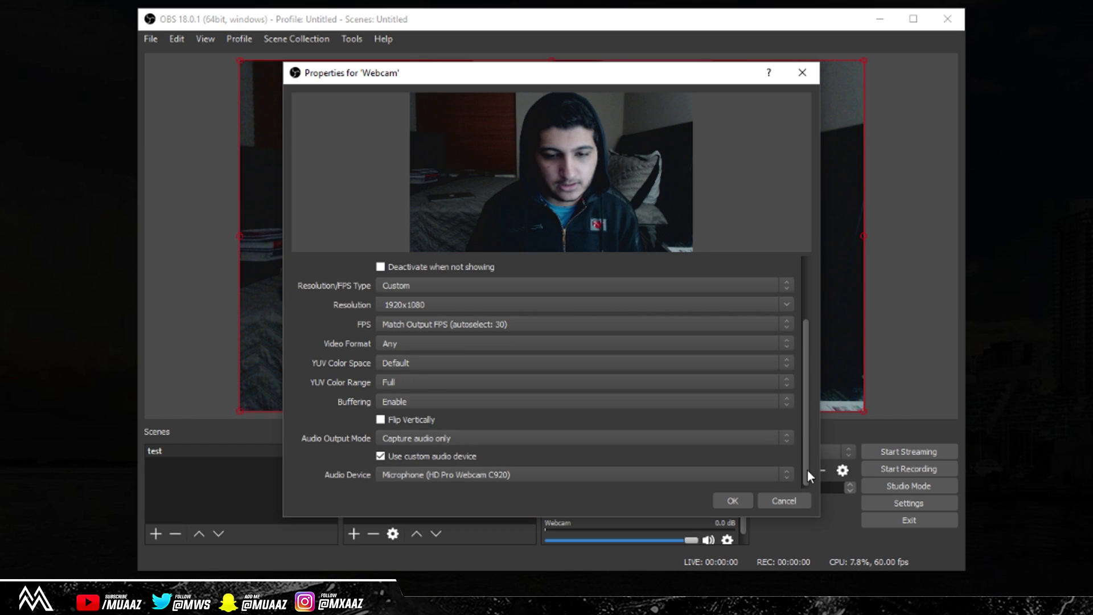
click(711, 474)
click(684, 494)
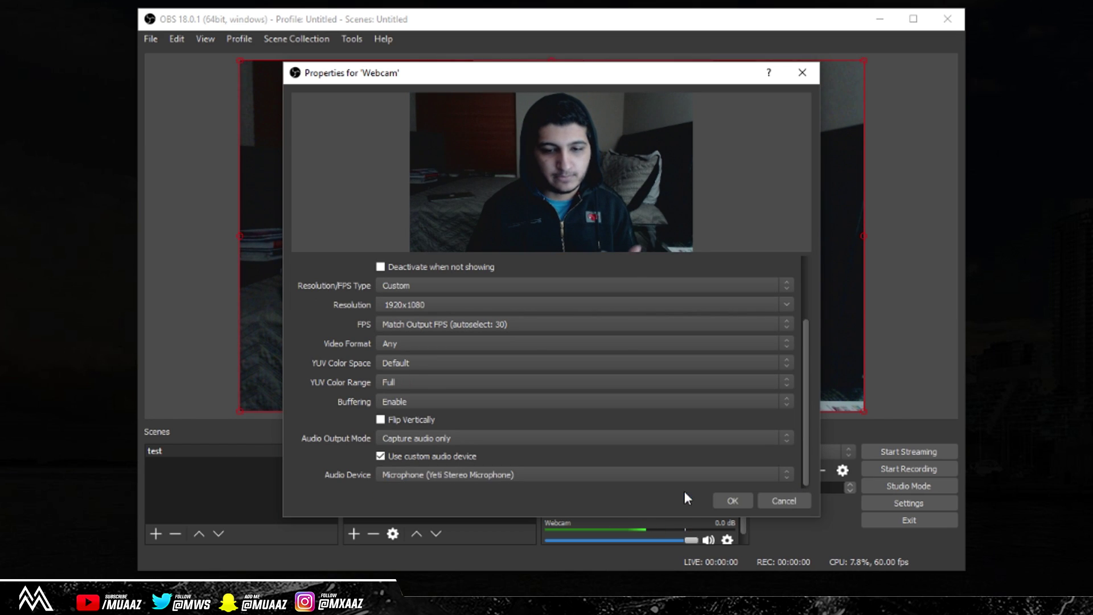
click(734, 500)
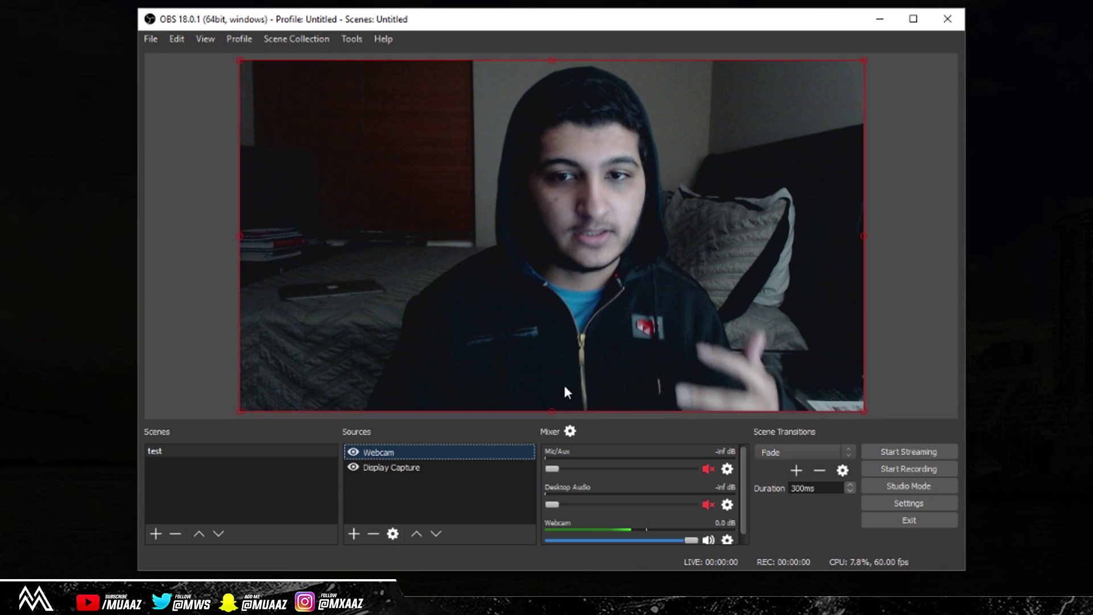
Scale the Webcam down to a small box in the preview's top-right corner over the Display Capture
click(238, 411)
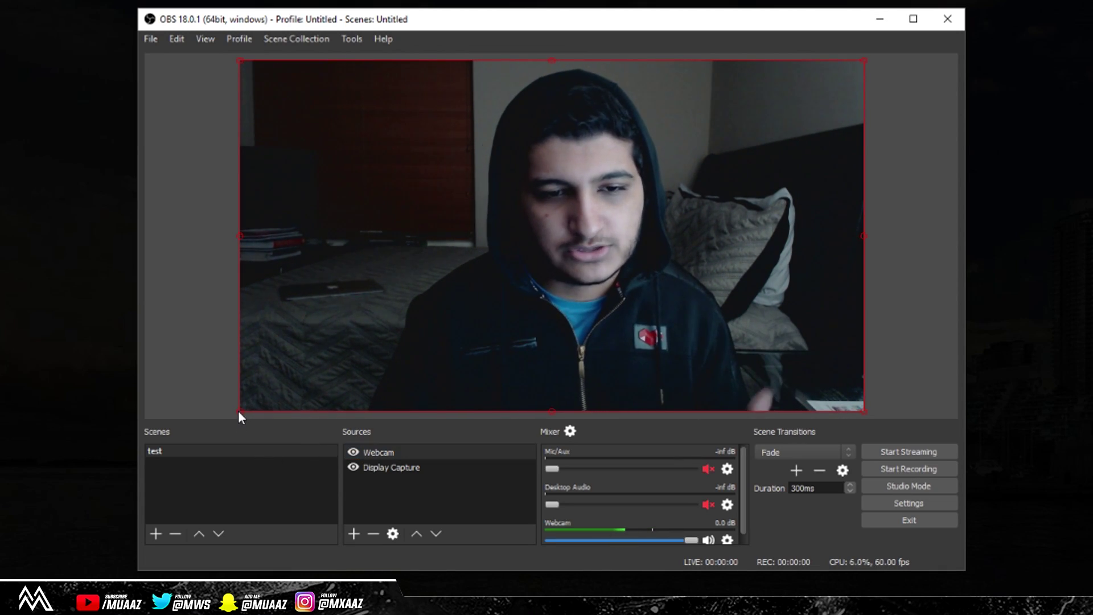
drag(249, 406, 674, 152)
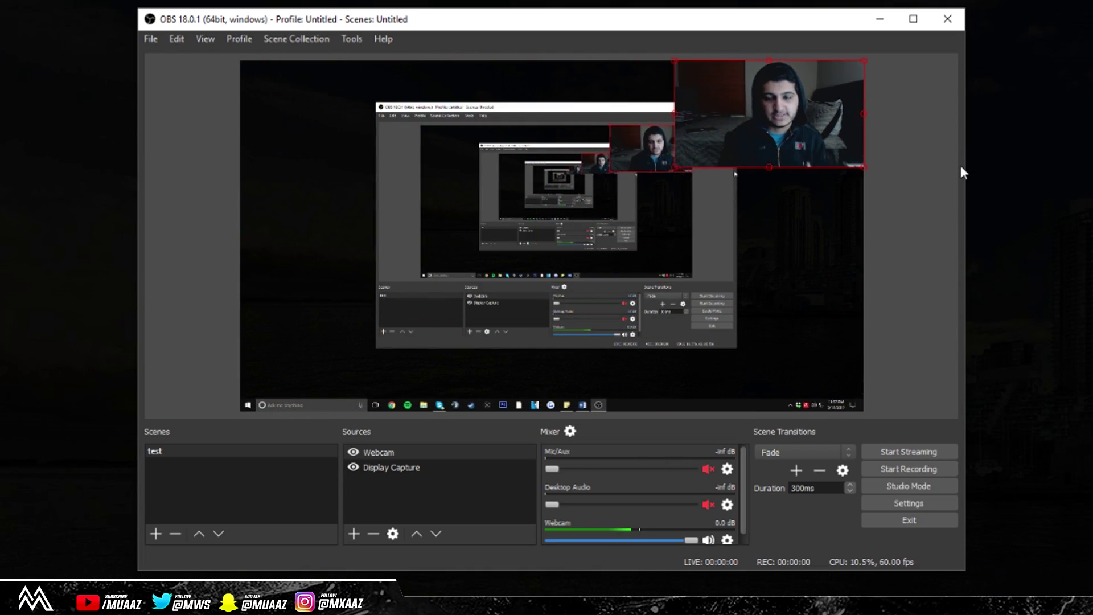
mouse_move(863, 112)
mouse_down()
mouse_move(807, 109)
mouse_move(867, 111)
mouse_move(811, 110)
mouse_move(871, 120)
mouse_up()
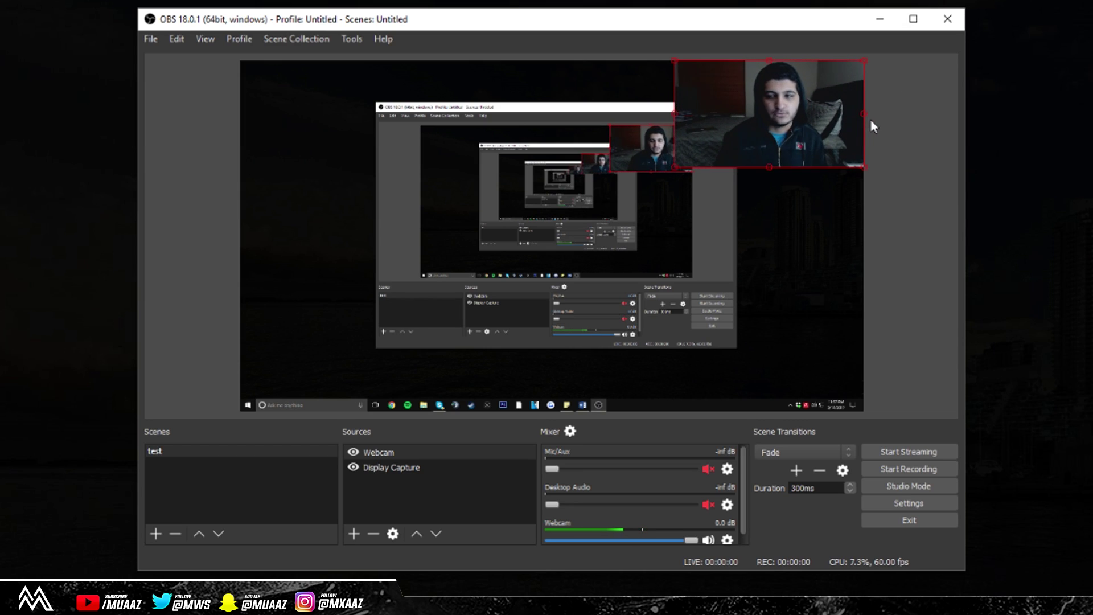
drag(675, 165, 663, 184)
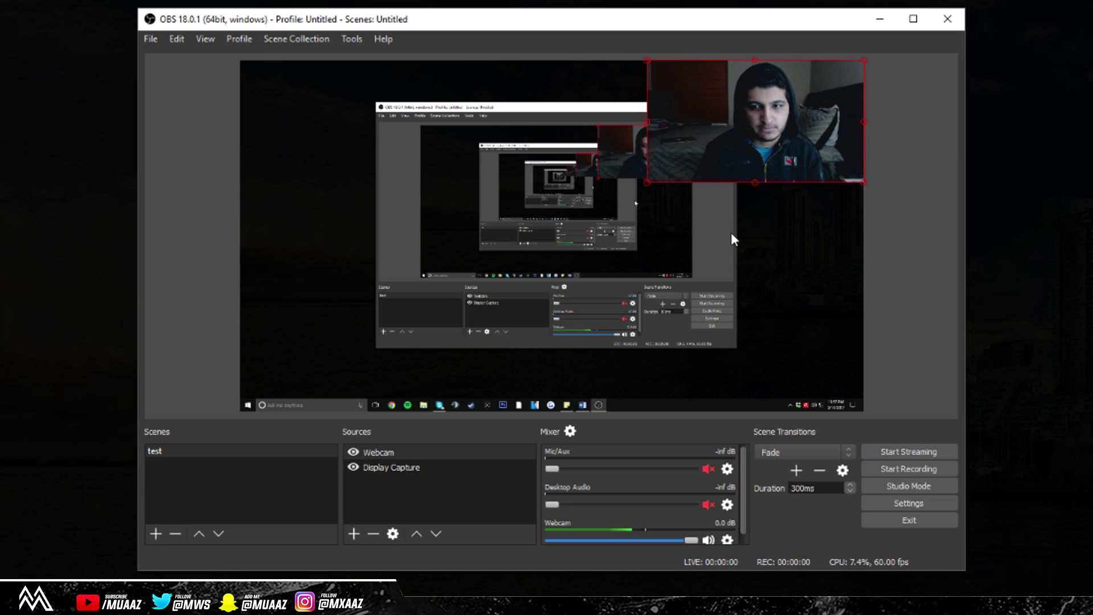
click(752, 256)
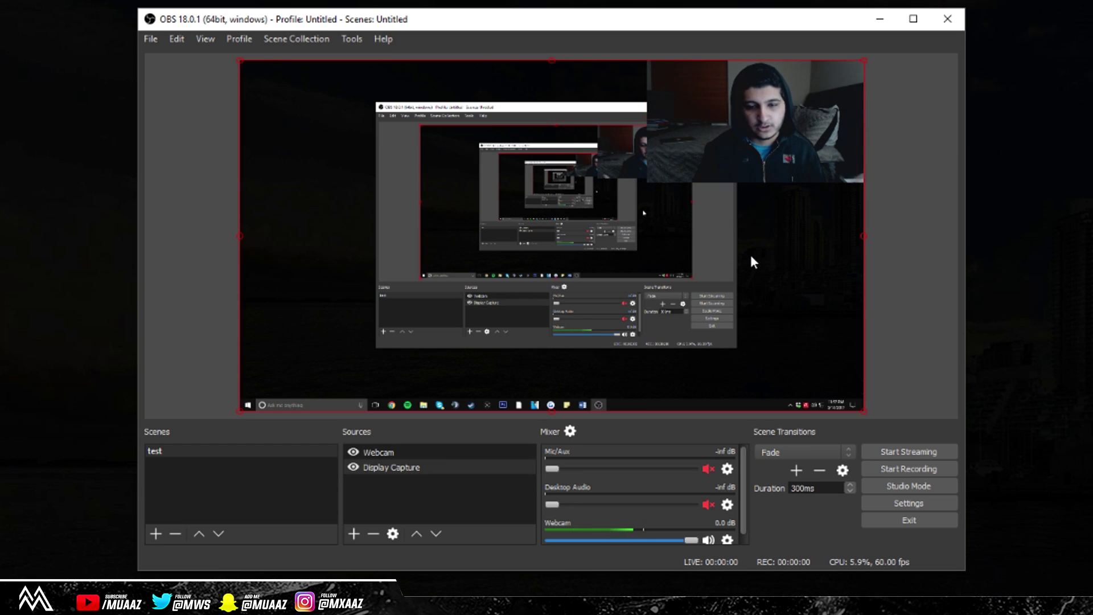
click(923, 276)
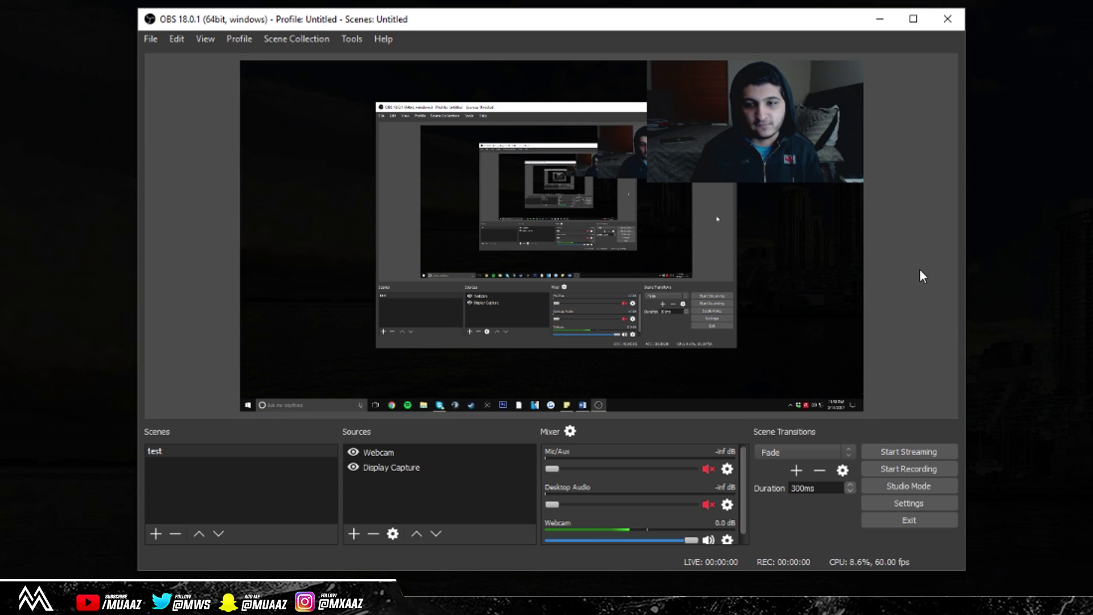
right_click(412, 501)
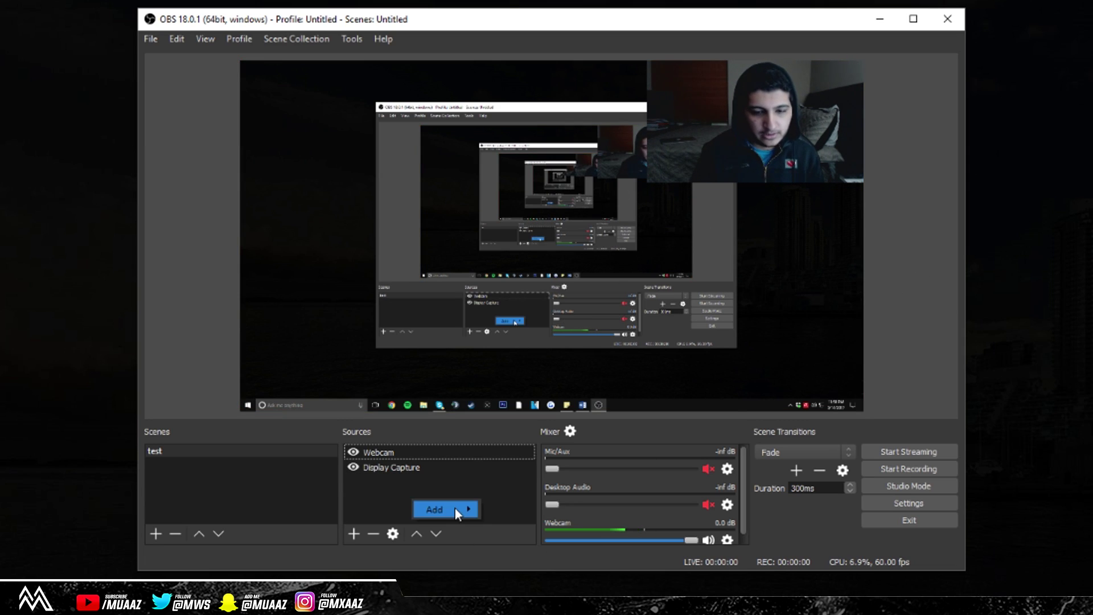
mouse_move(456, 508)
click(529, 593)
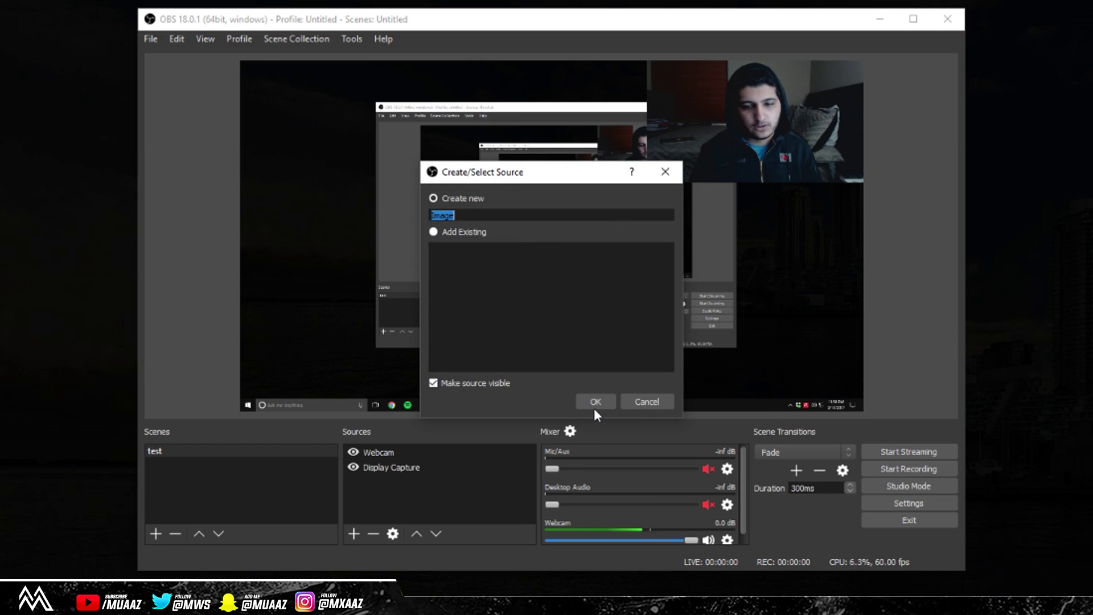
click(634, 398)
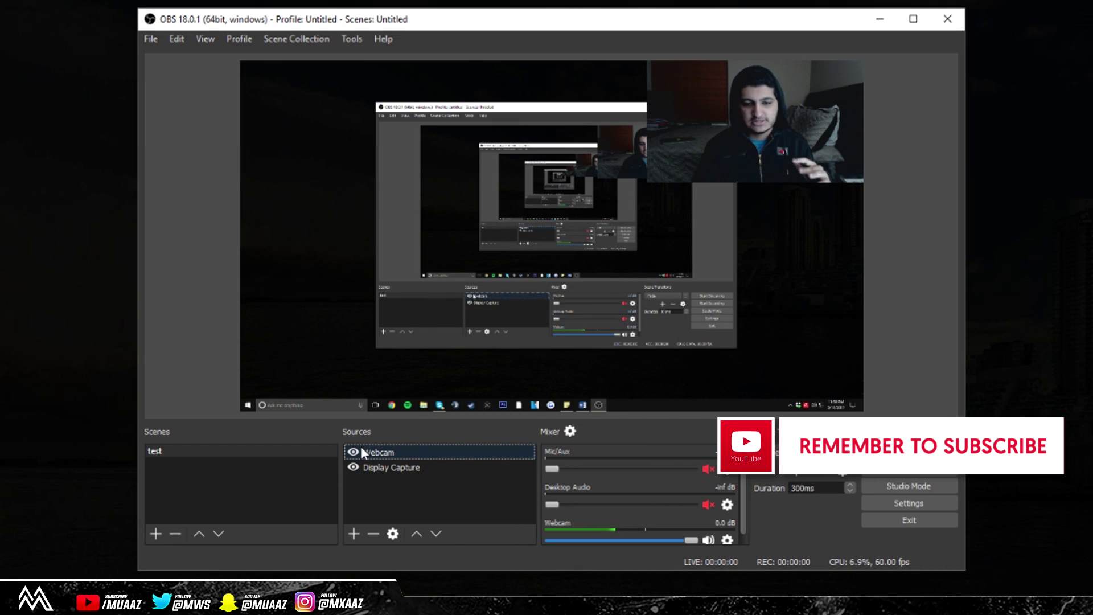
drag(374, 446, 383, 471)
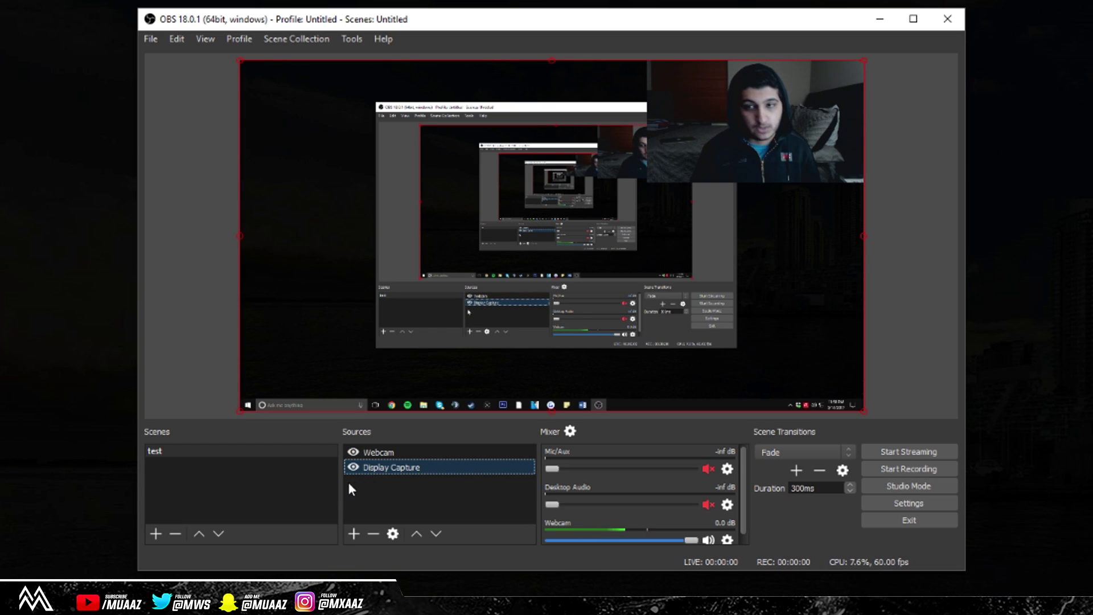
click(380, 498)
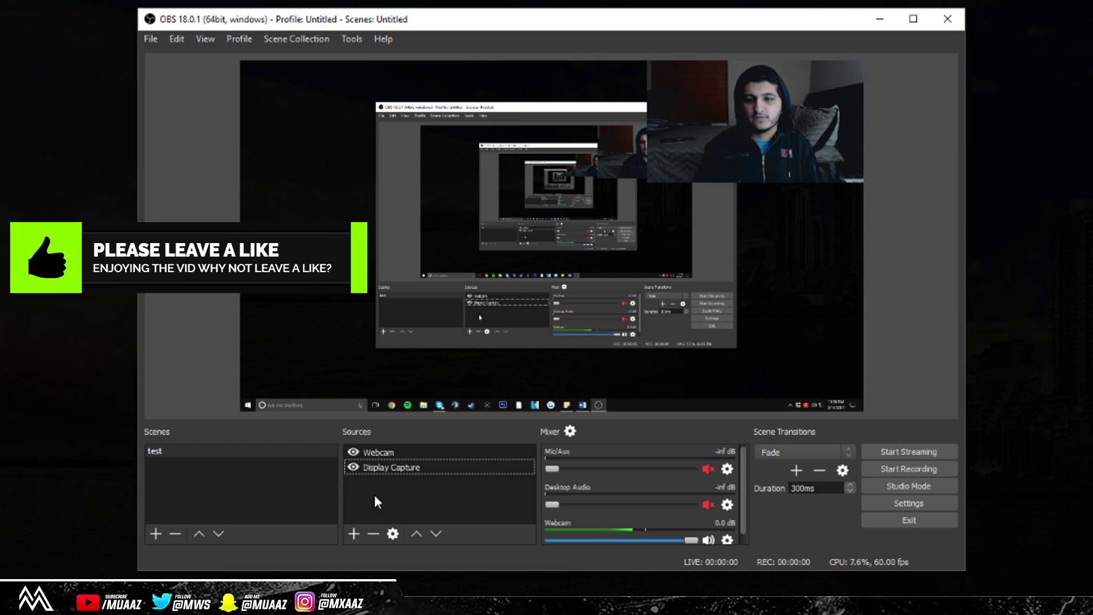